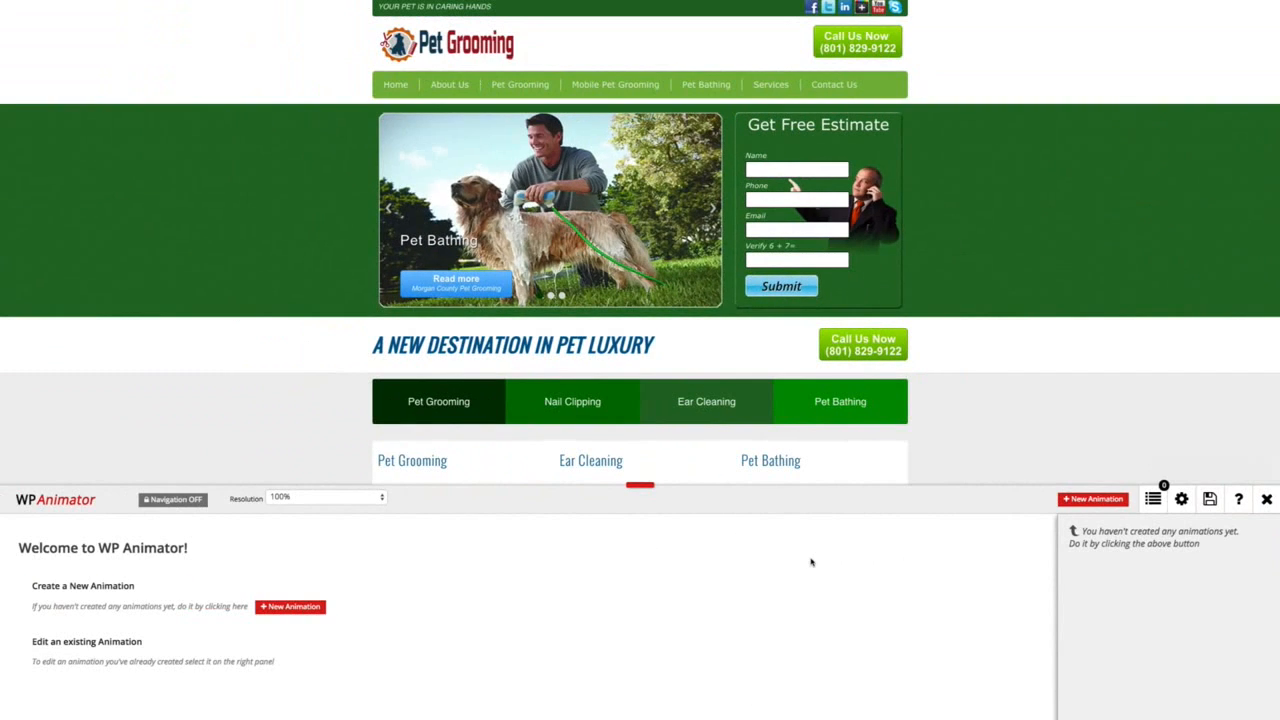
# Try a custom preview resolution of 1600 for the page and switch it back to 100%.
pyautogui.click(296, 499)
pyautogui.click(285, 508)
pyautogui.moveTo(446, 499)
pyautogui.mouseDown()
pyautogui.moveTo(398, 503)
pyautogui.moveTo(446, 499)
pyautogui.mouseUp()
pyautogui.click(340, 497)
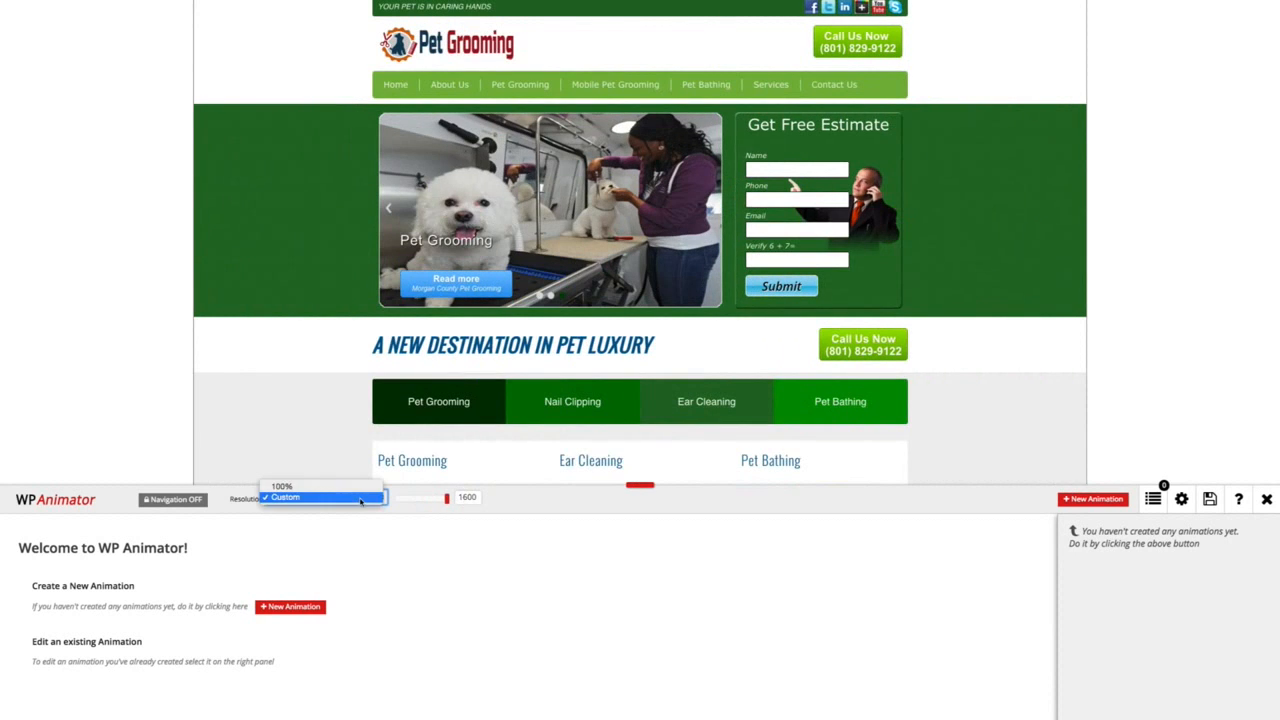
pyautogui.click(362, 488)
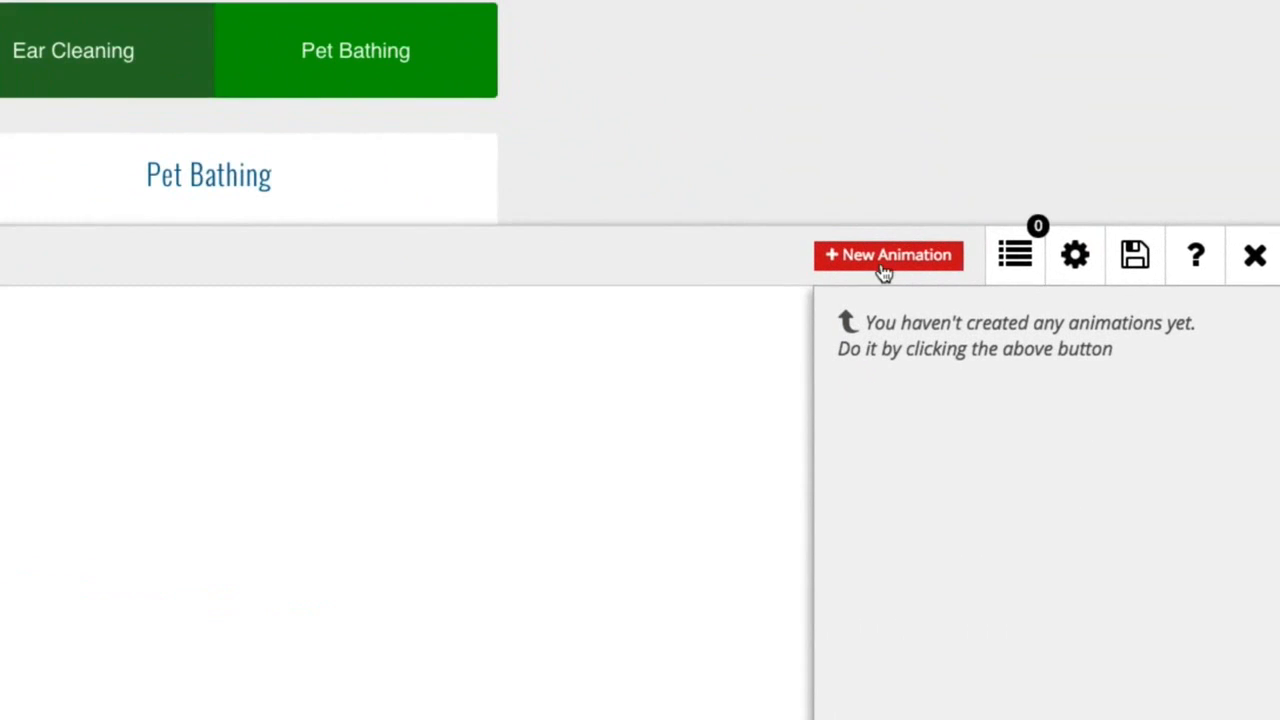
# Create a new animation named "Logo Animation" and target the Pet Grooming logo image in the page header.
pyautogui.click(885, 258)
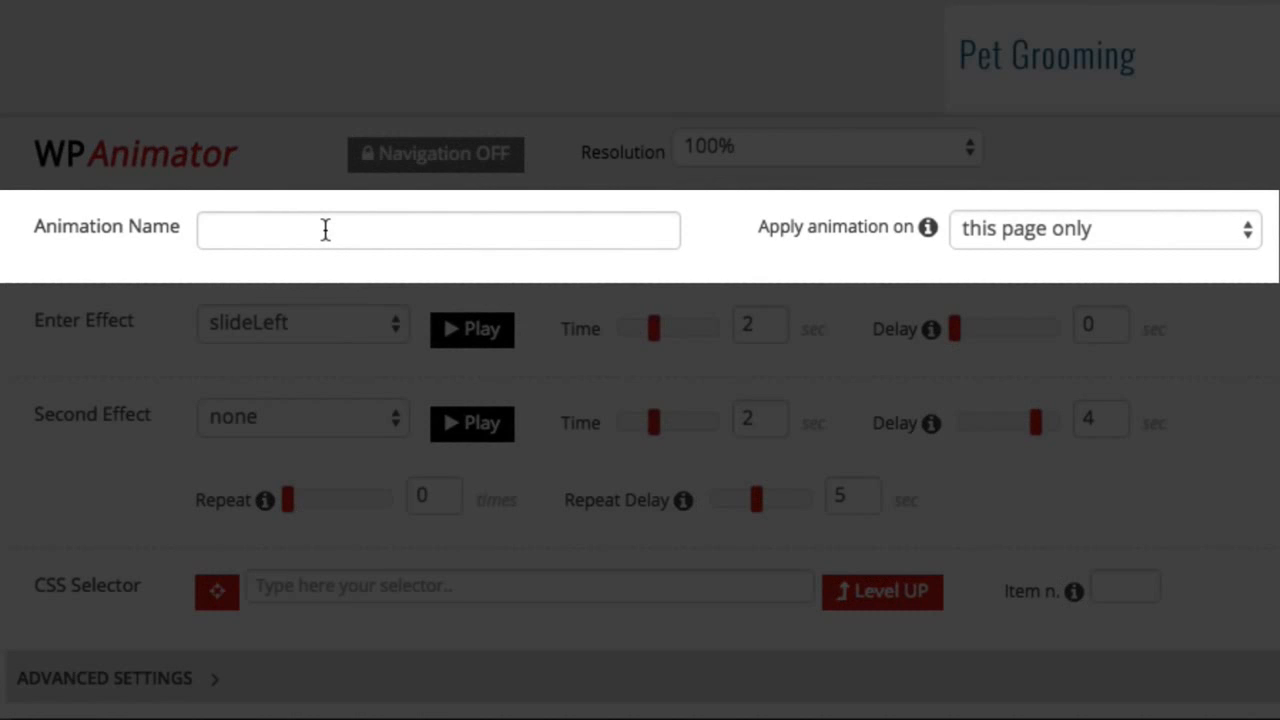
pyautogui.click(325, 230)
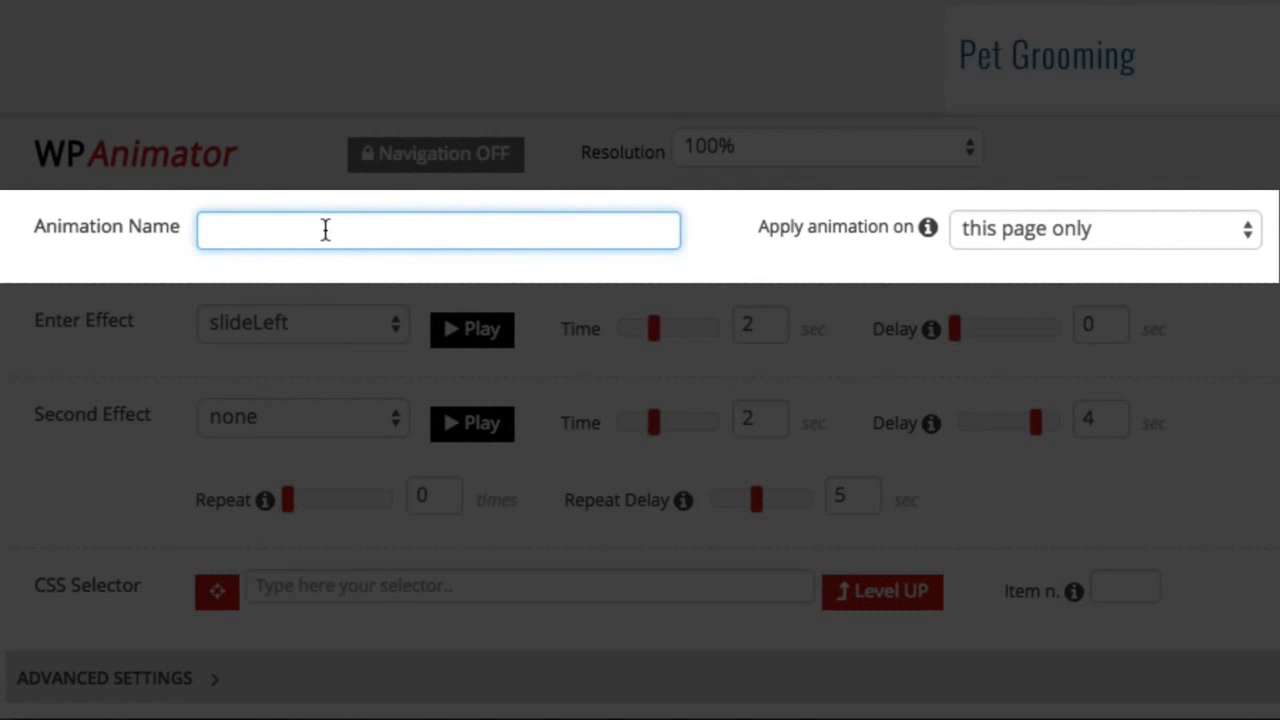
pyautogui.write('Logo Animation')
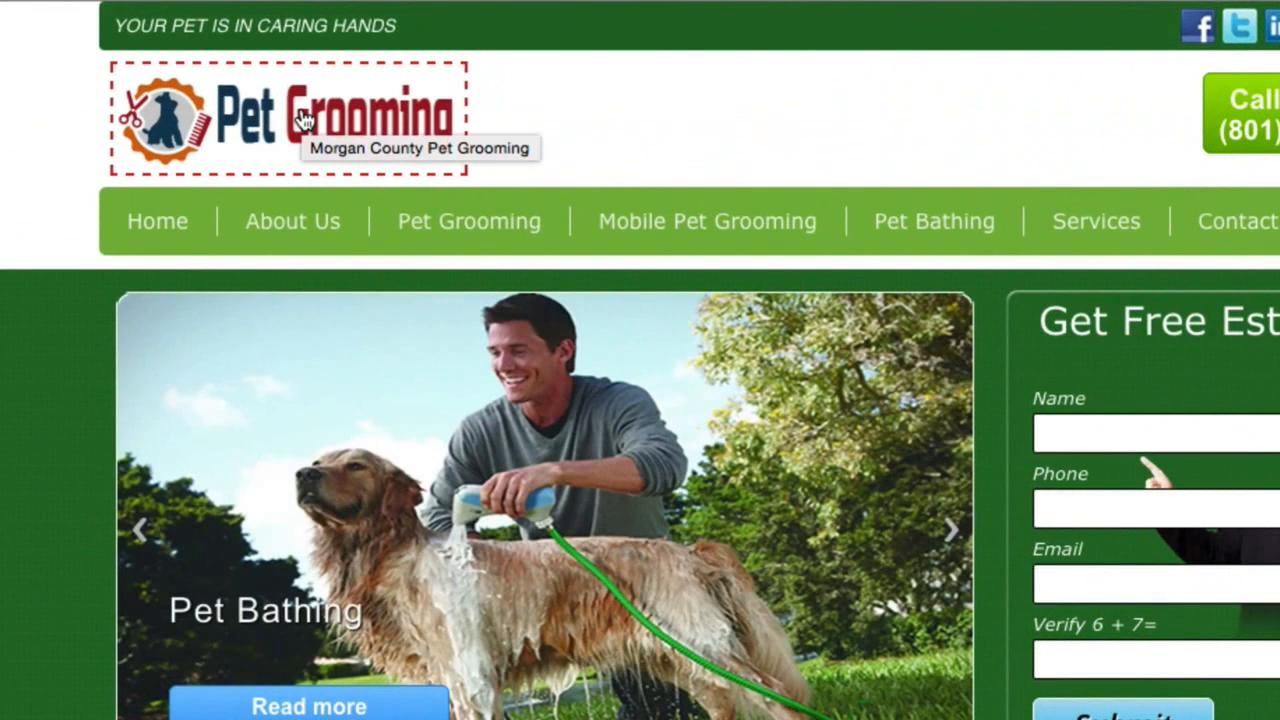
pyautogui.click(304, 121)
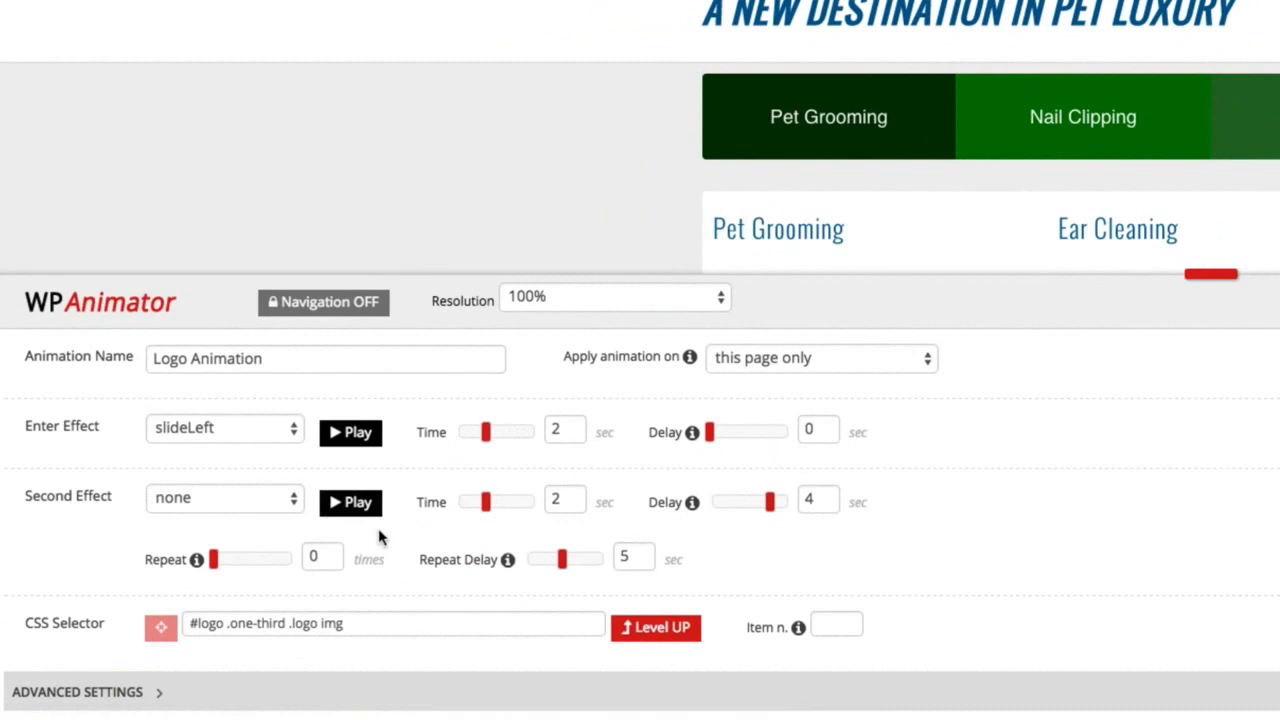
# Try the bounce, scaleVBounce and creative6 enter effects on the logo.
pyautogui.click(237, 430)
pyautogui.scroll(-10, 233, 511)
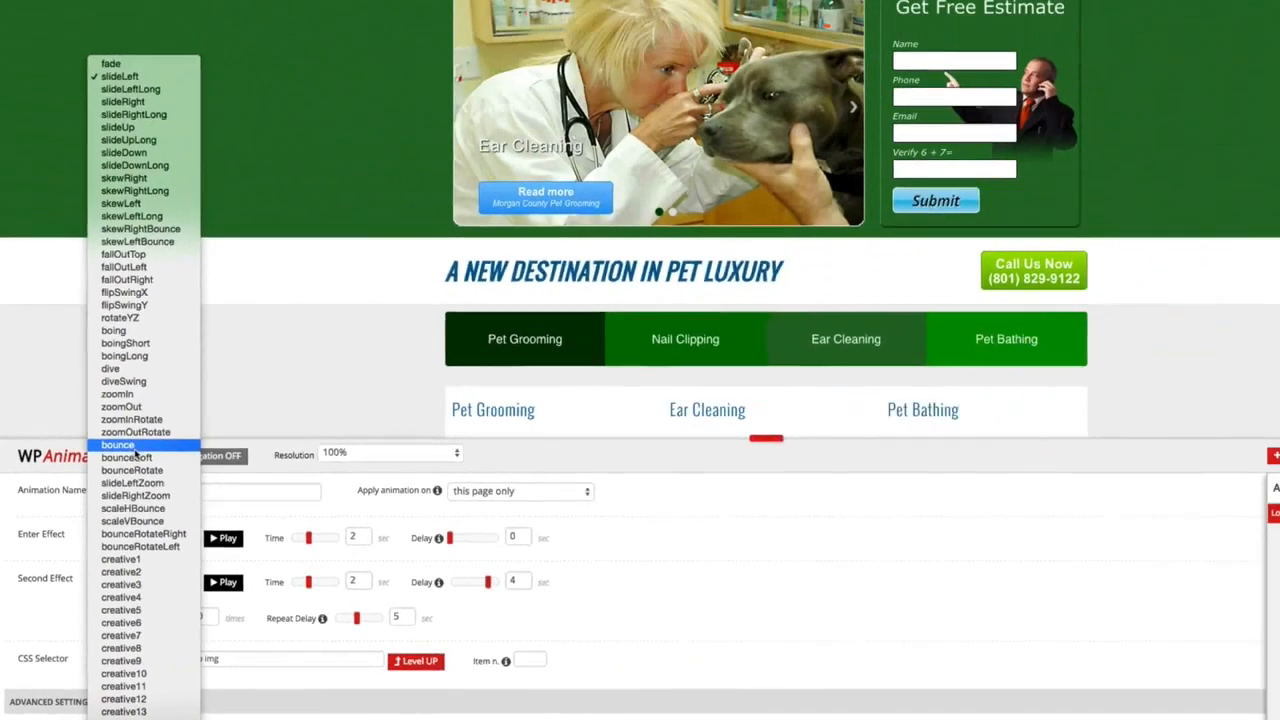
pyautogui.click(210, 288)
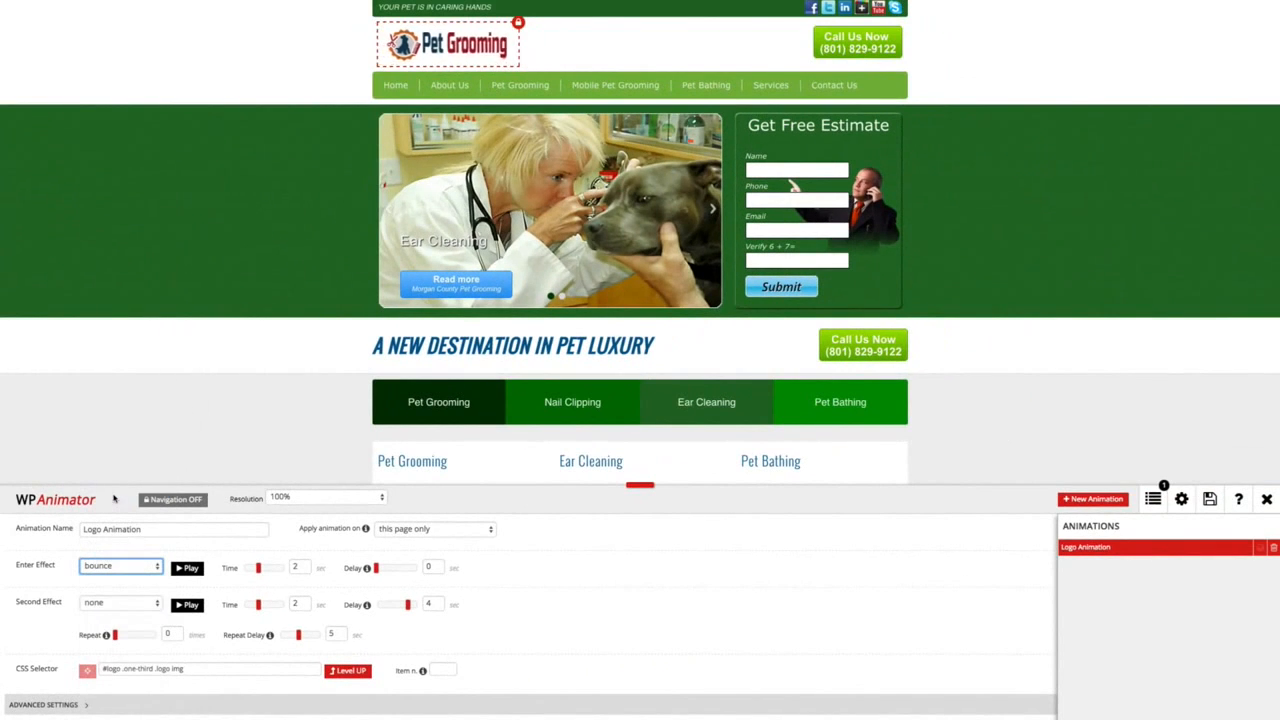
pyautogui.click(138, 566)
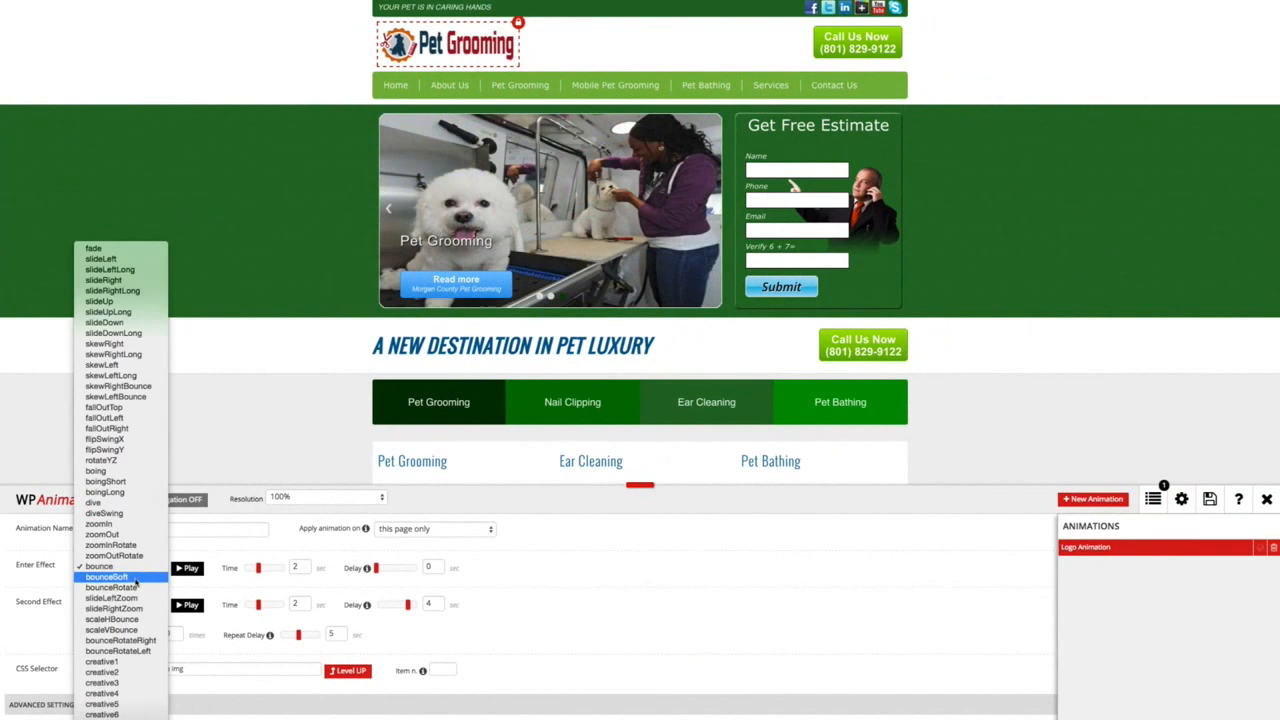
pyautogui.click(134, 631)
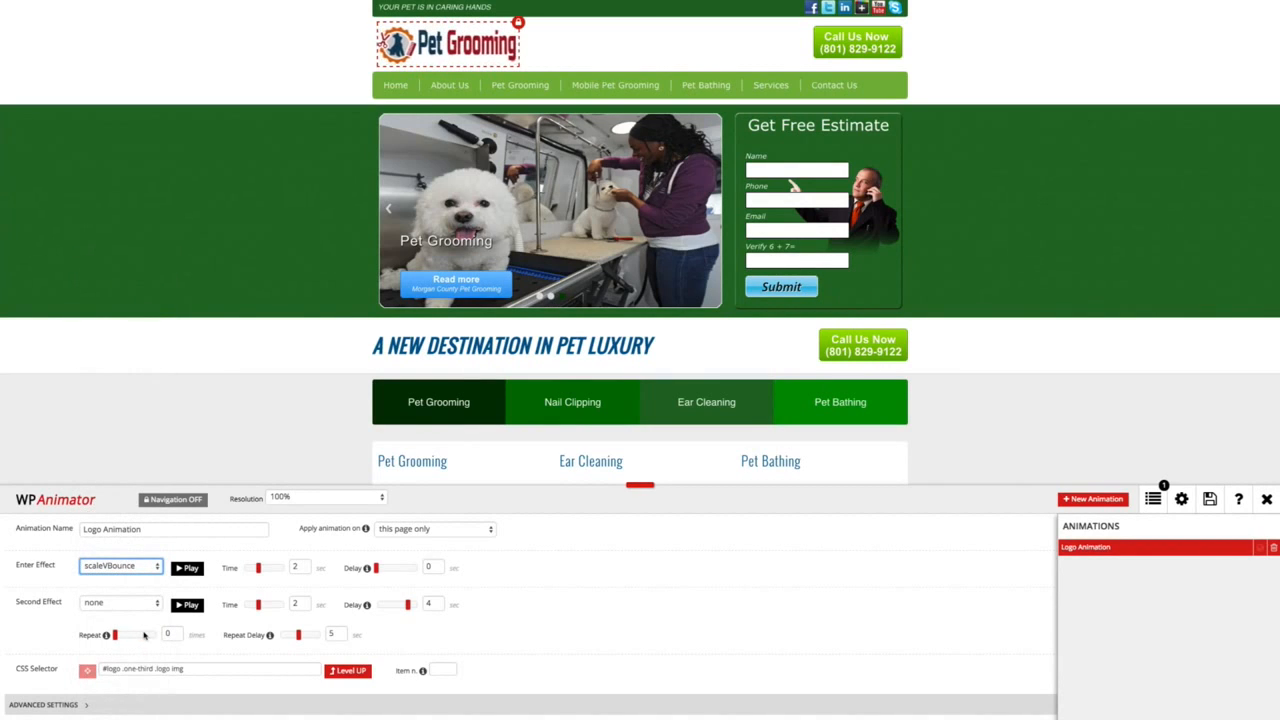
pyautogui.click(125, 566)
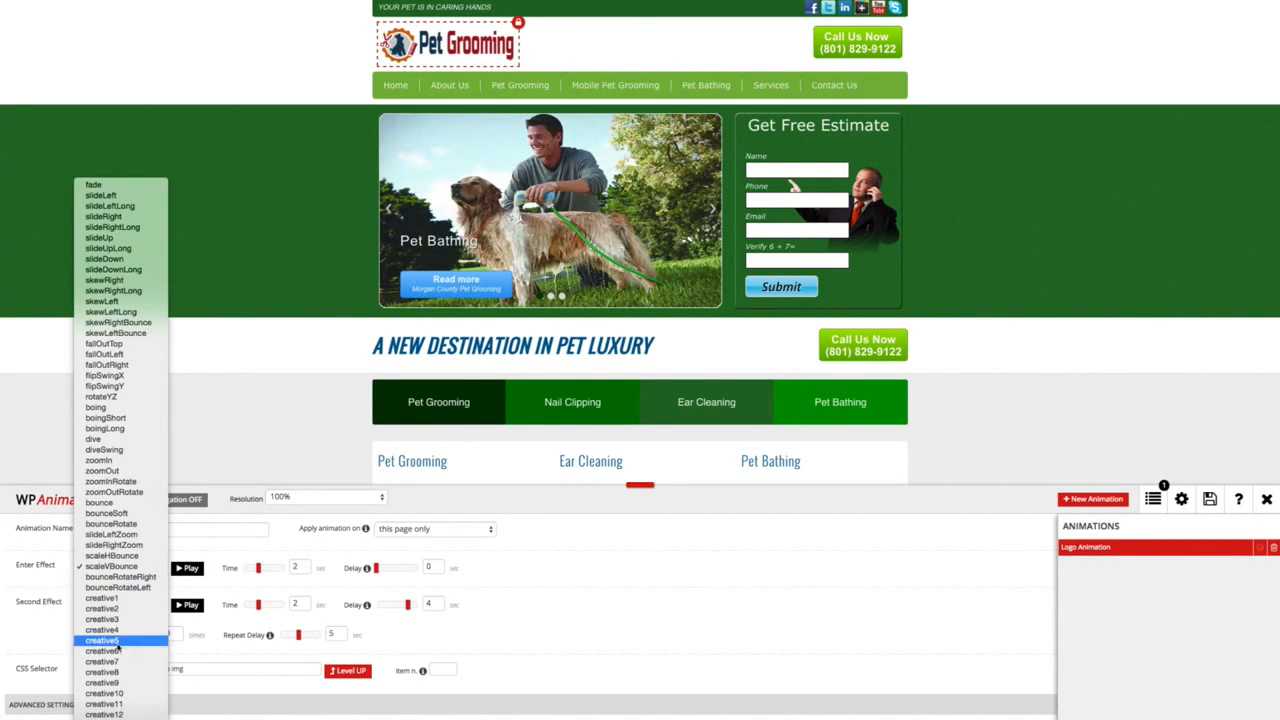
pyautogui.click(117, 652)
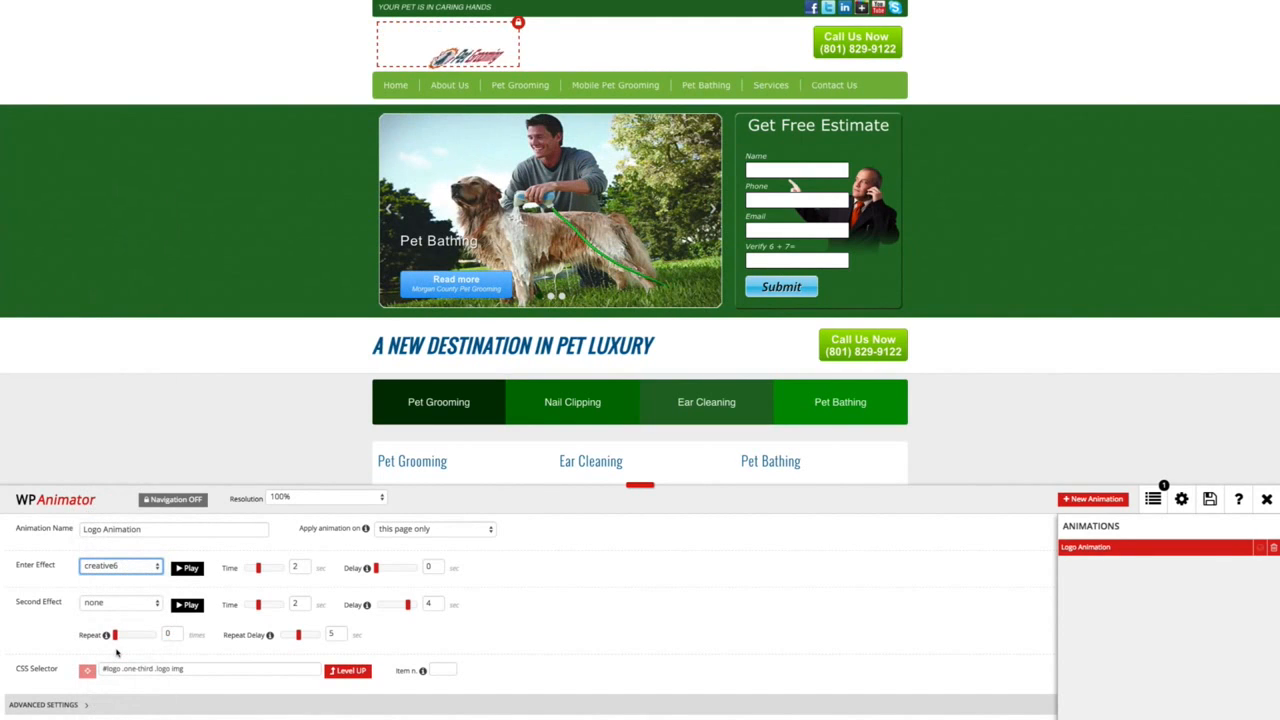
# Set the logo's enter effect to scaleVBounce and play it.
pyautogui.click(128, 568)
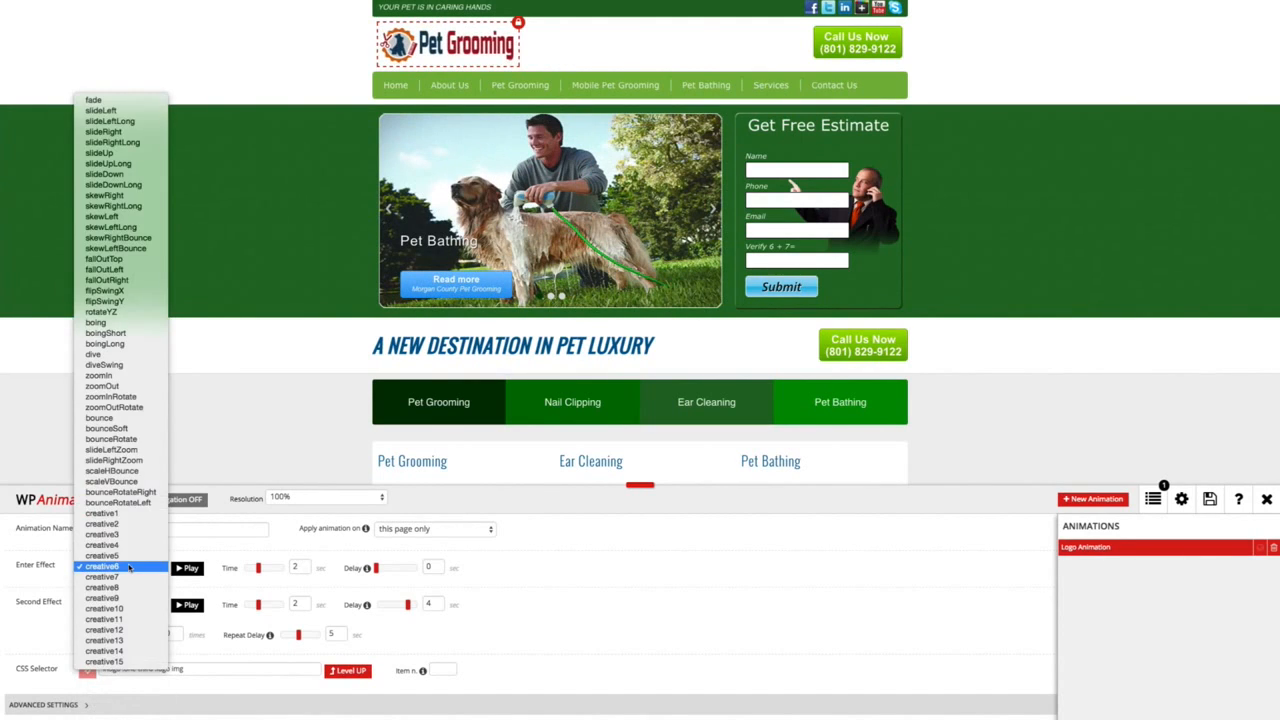
pyautogui.click(128, 484)
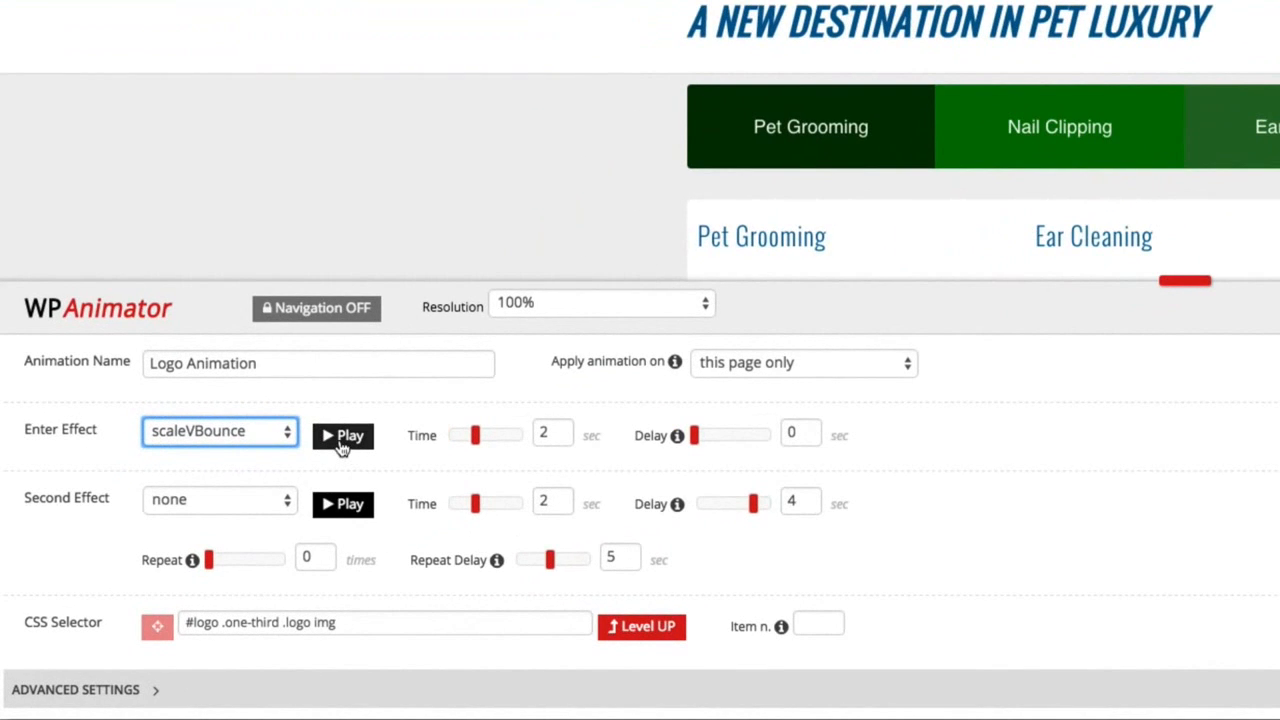
pyautogui.click(340, 444)
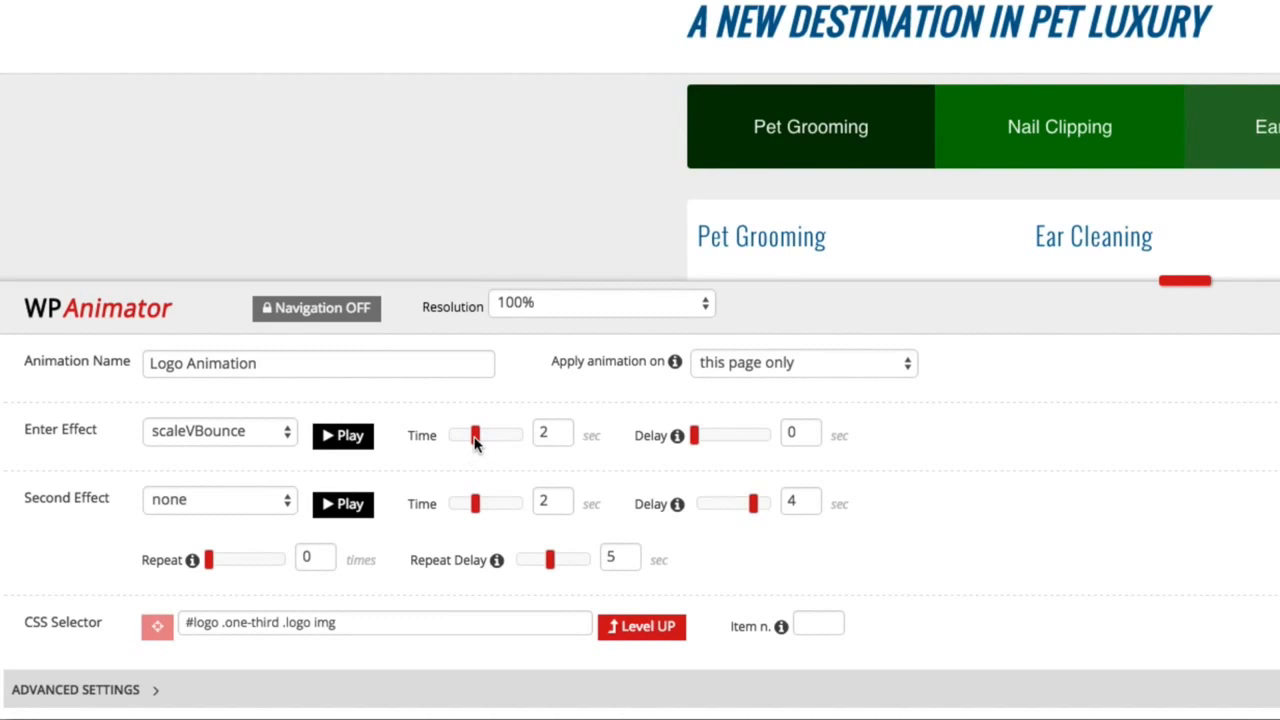
# Try a longer enter effect time, return it to 2 seconds, and set the enter effect's delay to 20 seconds.
pyautogui.moveTo(475, 443); pyautogui.dragTo(545, 433)
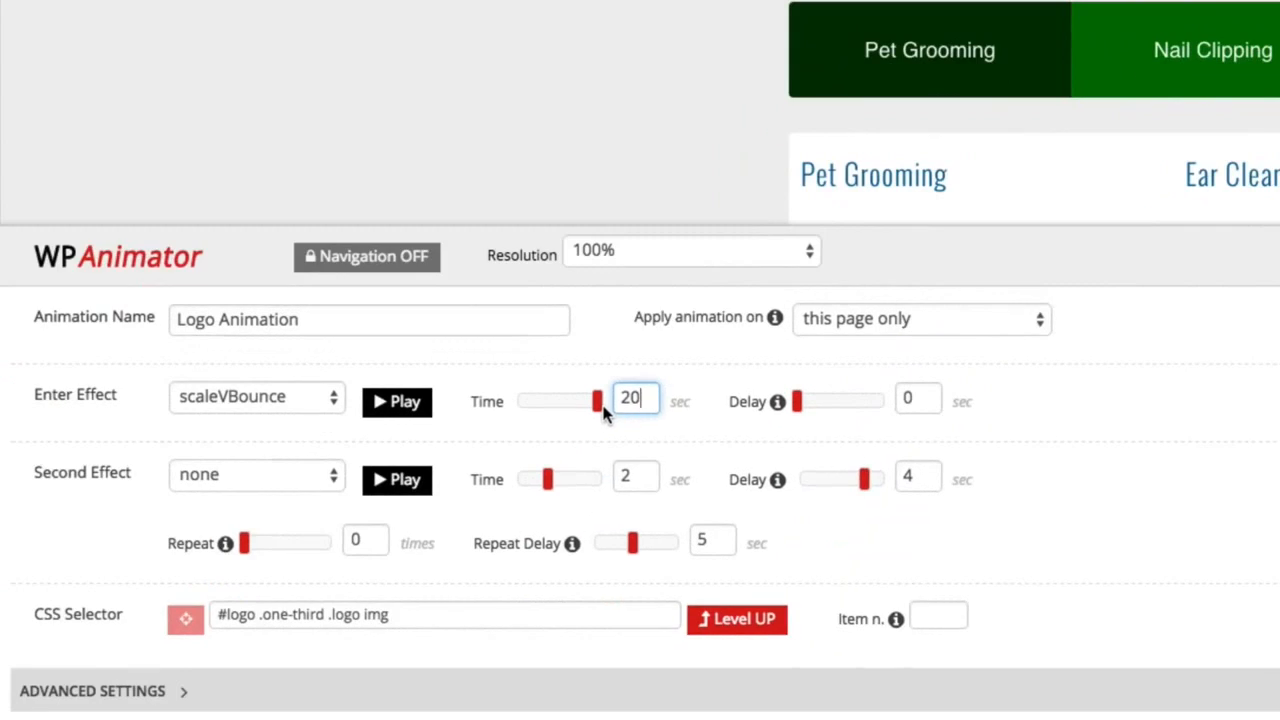
pyautogui.moveTo(604, 408); pyautogui.dragTo(553, 413)
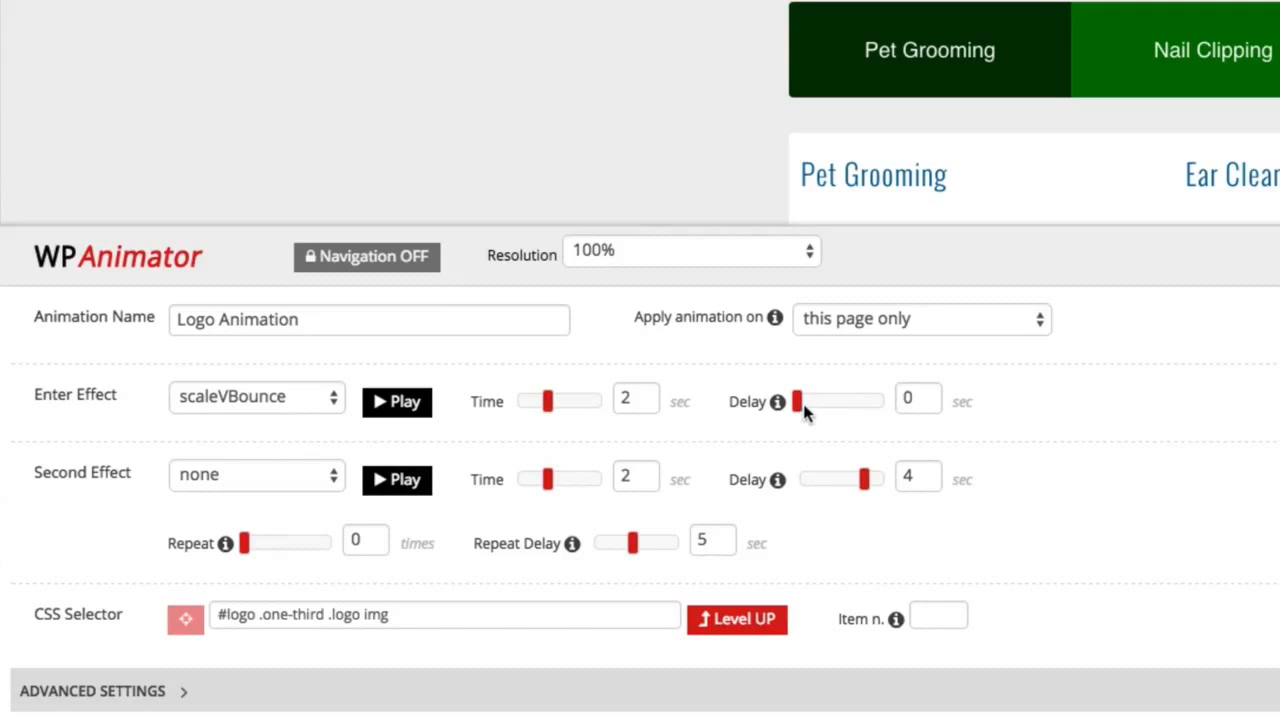
pyautogui.moveTo(800, 405); pyautogui.dragTo(881, 402)
pyautogui.doubleClick(930, 404)
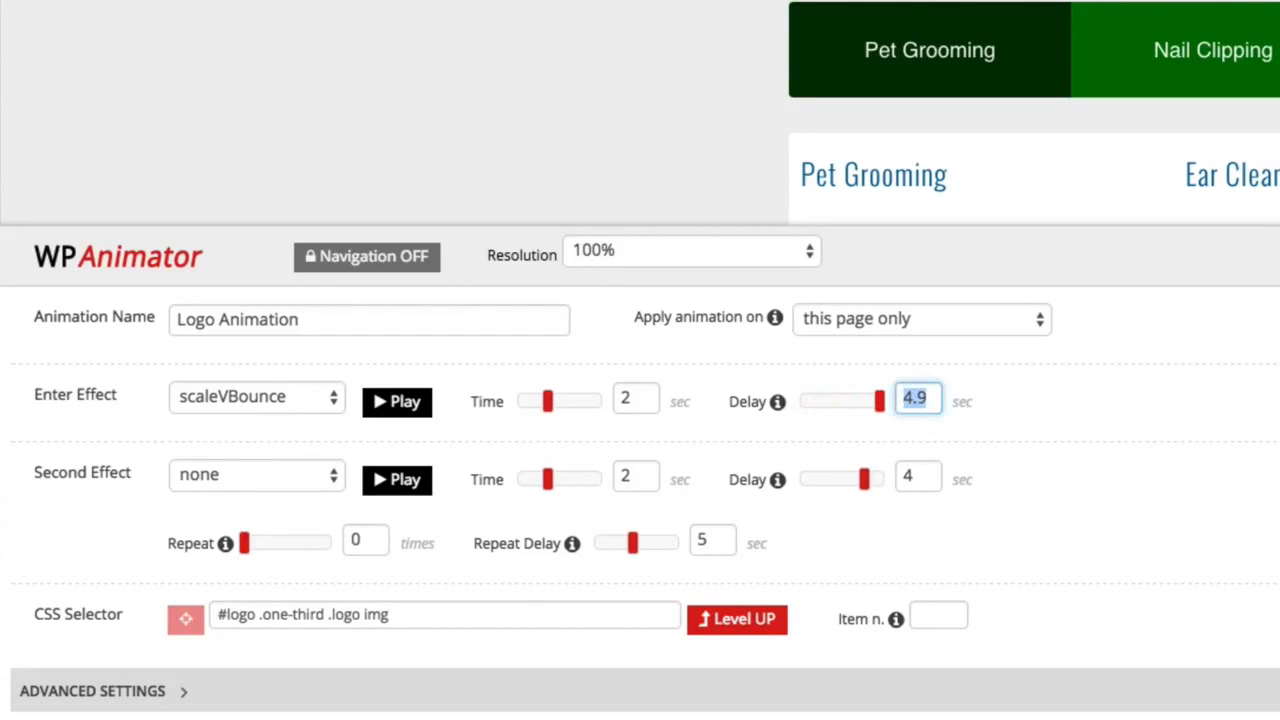
pyautogui.write('20')
# Set the logo's second effect to shakeRotate and play it.
pyautogui.click(250, 468)
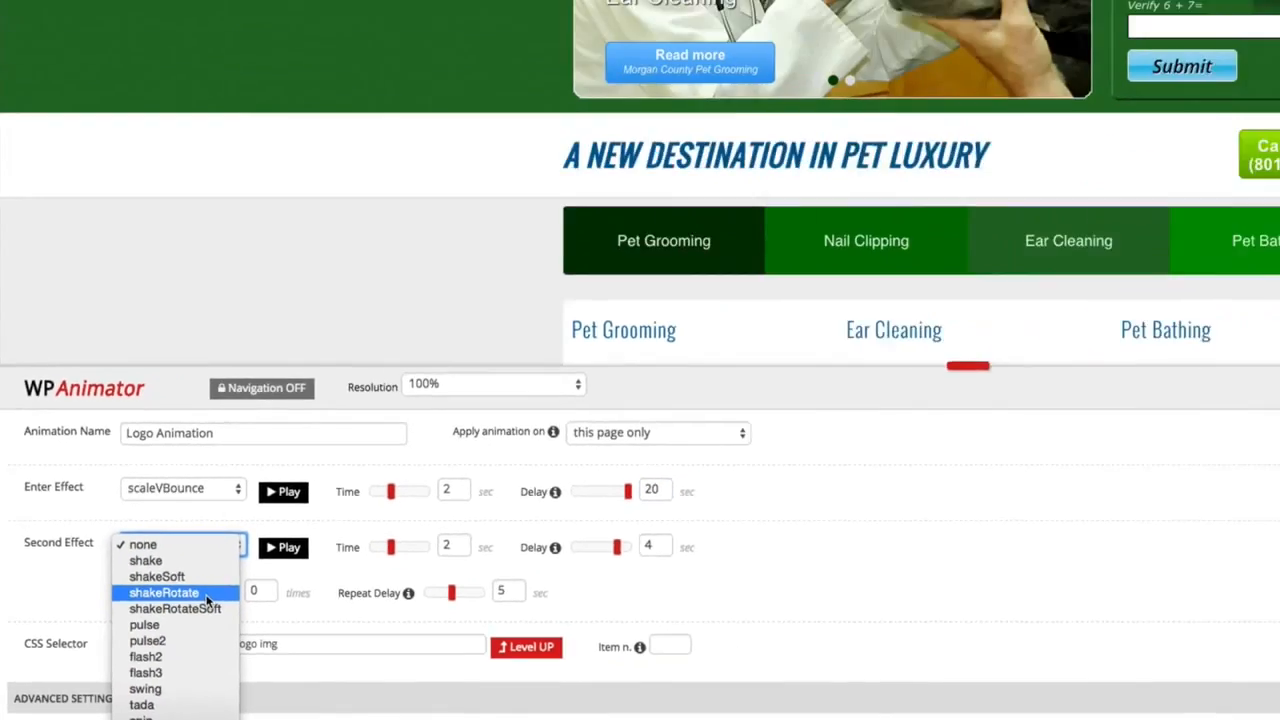
pyautogui.click(283, 566)
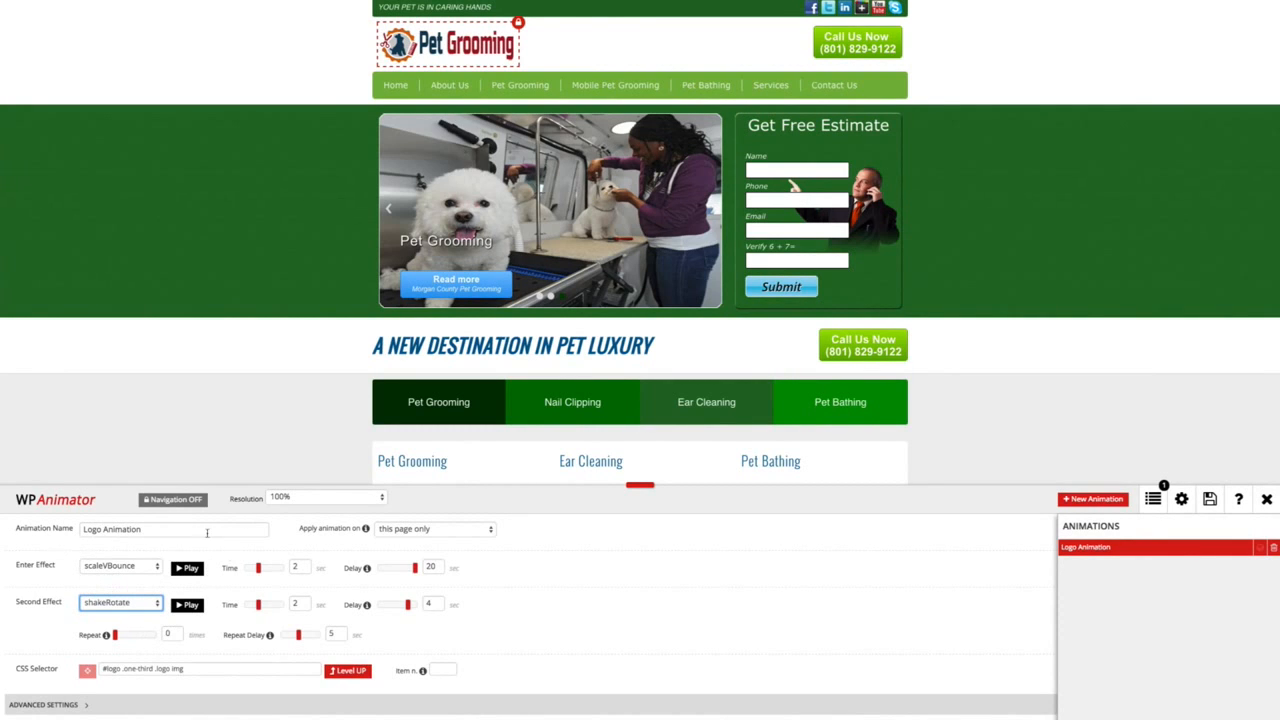
pyautogui.click(187, 605)
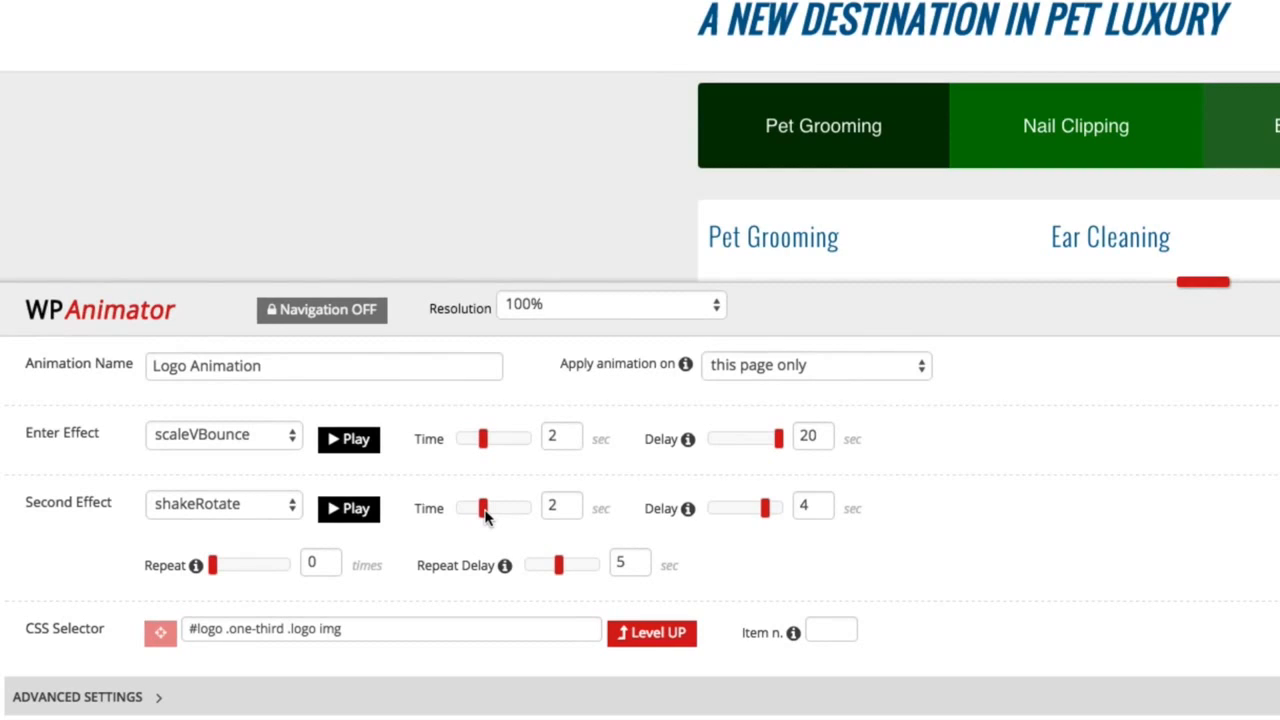
# Set the second effect's time to 2.4 seconds.
pyautogui.moveTo(485, 513); pyautogui.dragTo(550, 508)
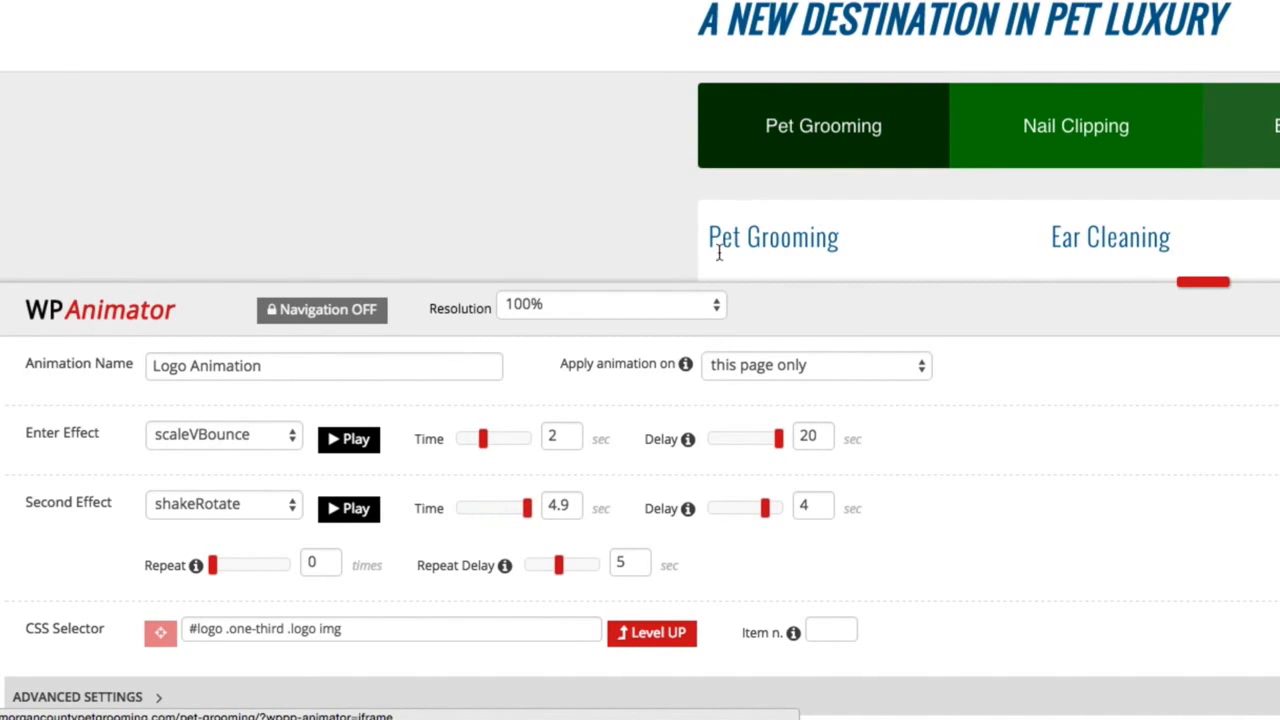
pyautogui.doubleClick(561, 508)
pyautogui.moveTo(528, 508); pyautogui.dragTo(489, 508)
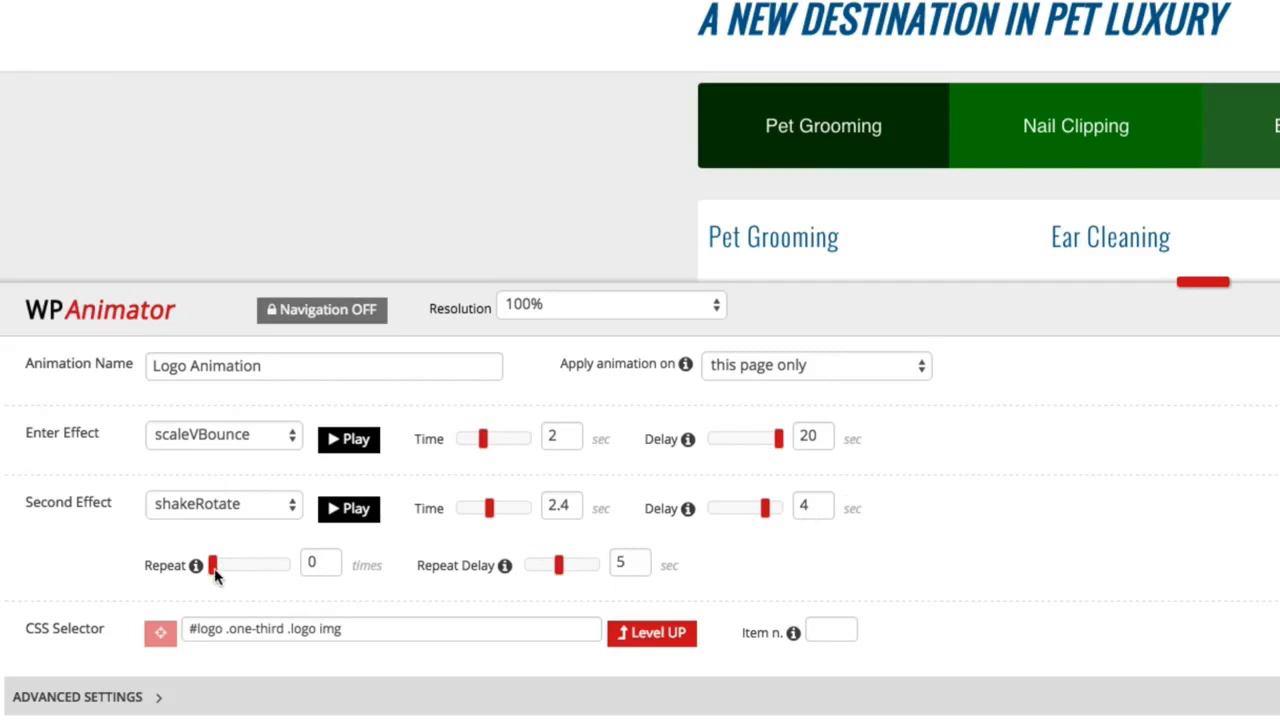
# Set the second effect's repeat delay to 5.6 seconds and its repeat count to 50 times.
pyautogui.moveTo(214, 574); pyautogui.dragTo(298, 566)
pyautogui.moveTo(559, 567)
pyautogui.mouseDown()
pyautogui.moveTo(596, 567)
pyautogui.moveTo(522, 577)
pyautogui.moveTo(566, 572)
pyautogui.mouseUp()
pyautogui.moveTo(331, 561); pyautogui.dragTo(291, 565)
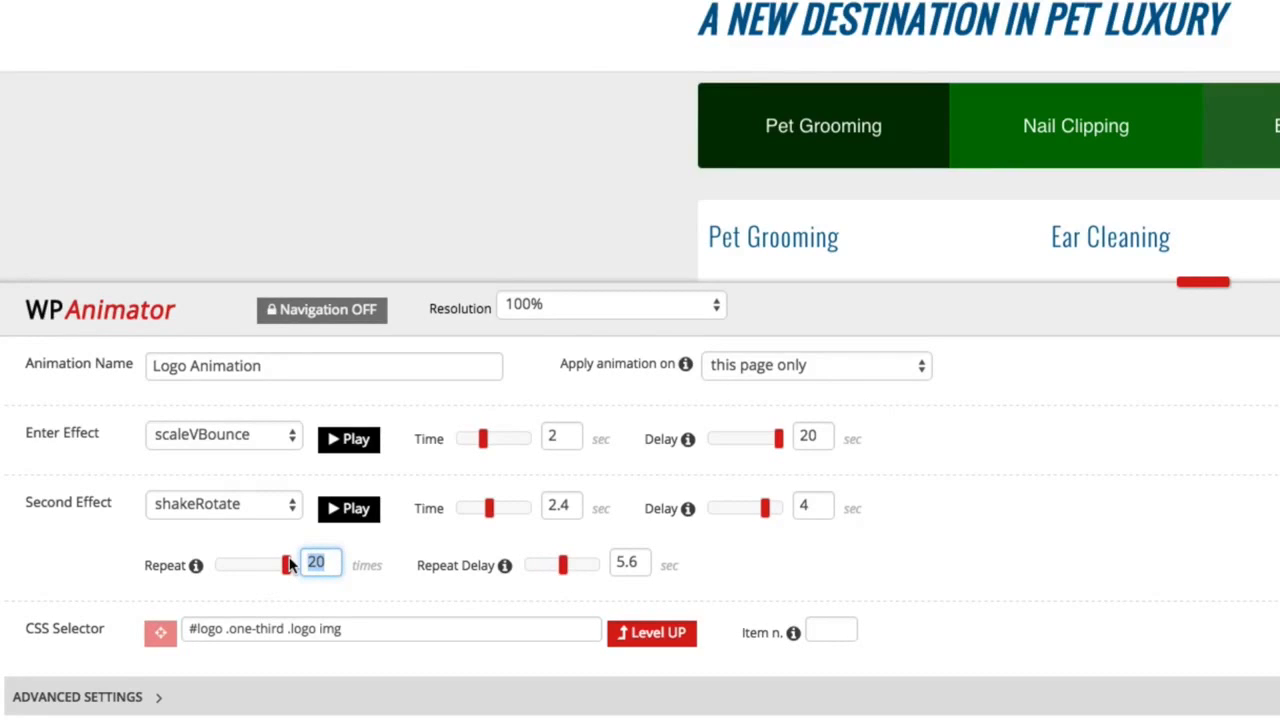
pyautogui.write('50')
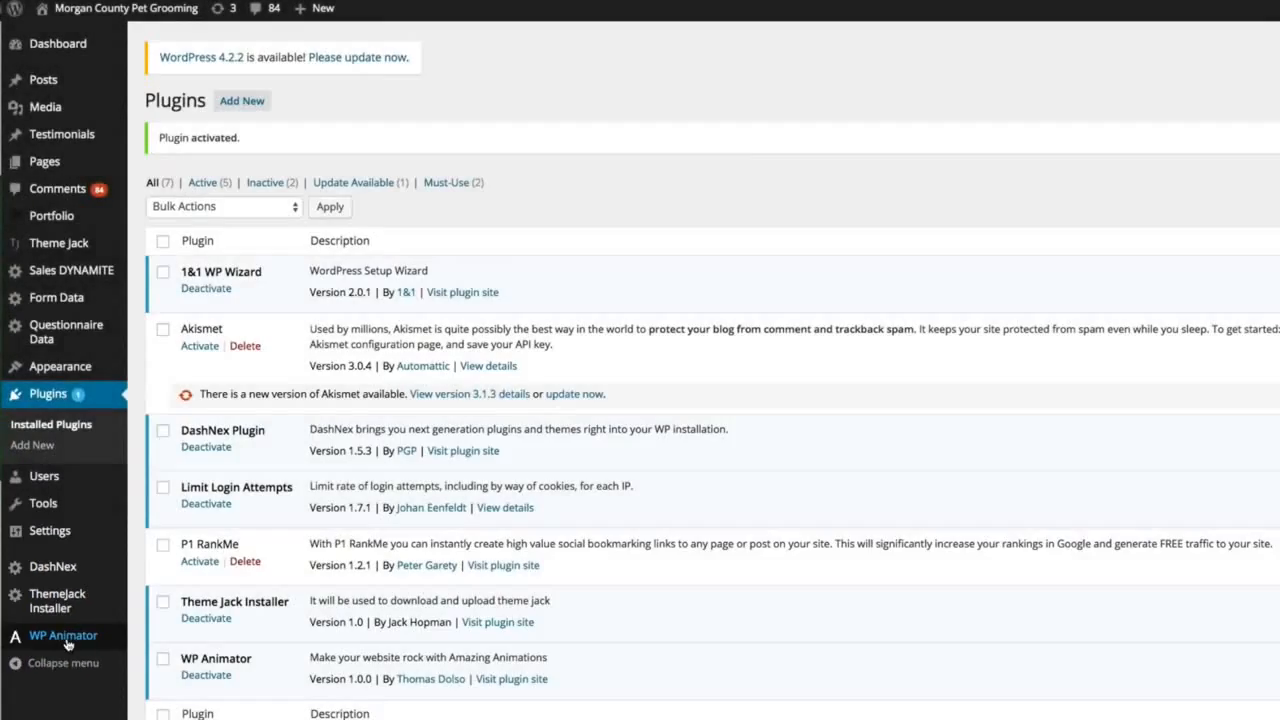
# Open the WP Animator editor from the WordPress admin and adjust the height of its settings area.
pyautogui.click(55, 636)
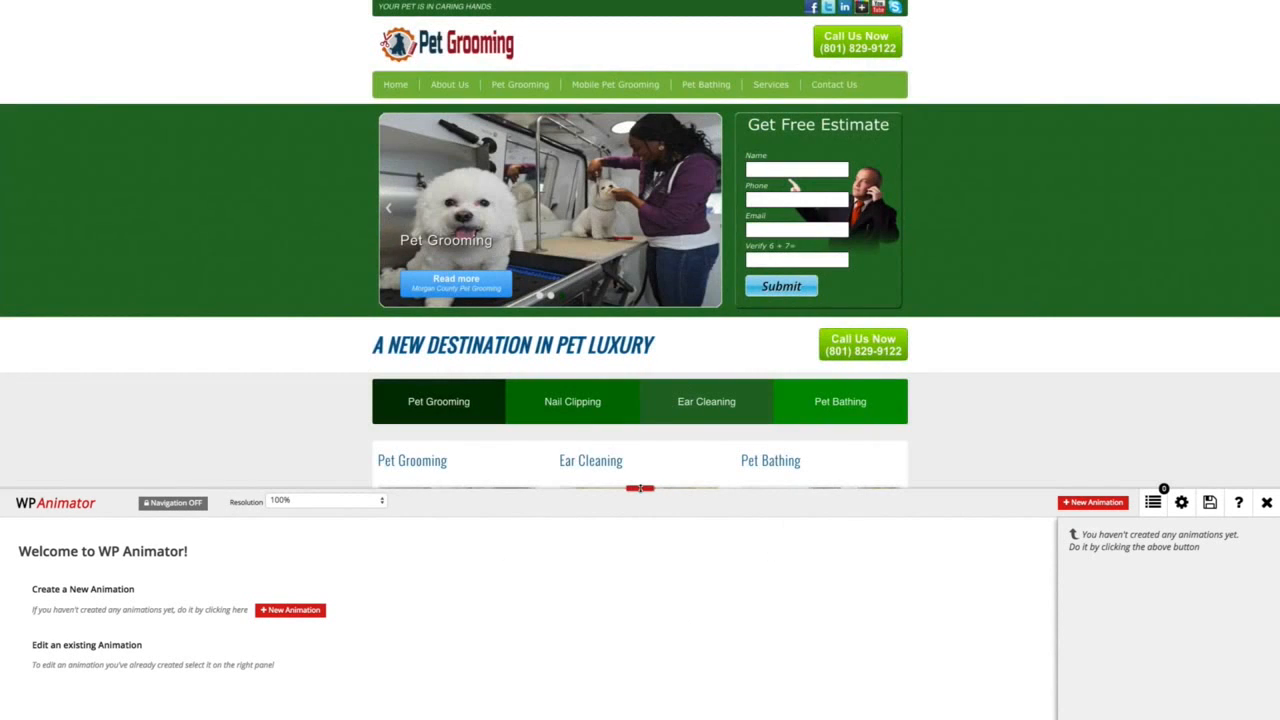
pyautogui.moveTo(640, 488)
pyautogui.mouseDown()
pyautogui.moveTo(641, 350)
pyautogui.moveTo(640, 485)
pyautogui.mouseUp()
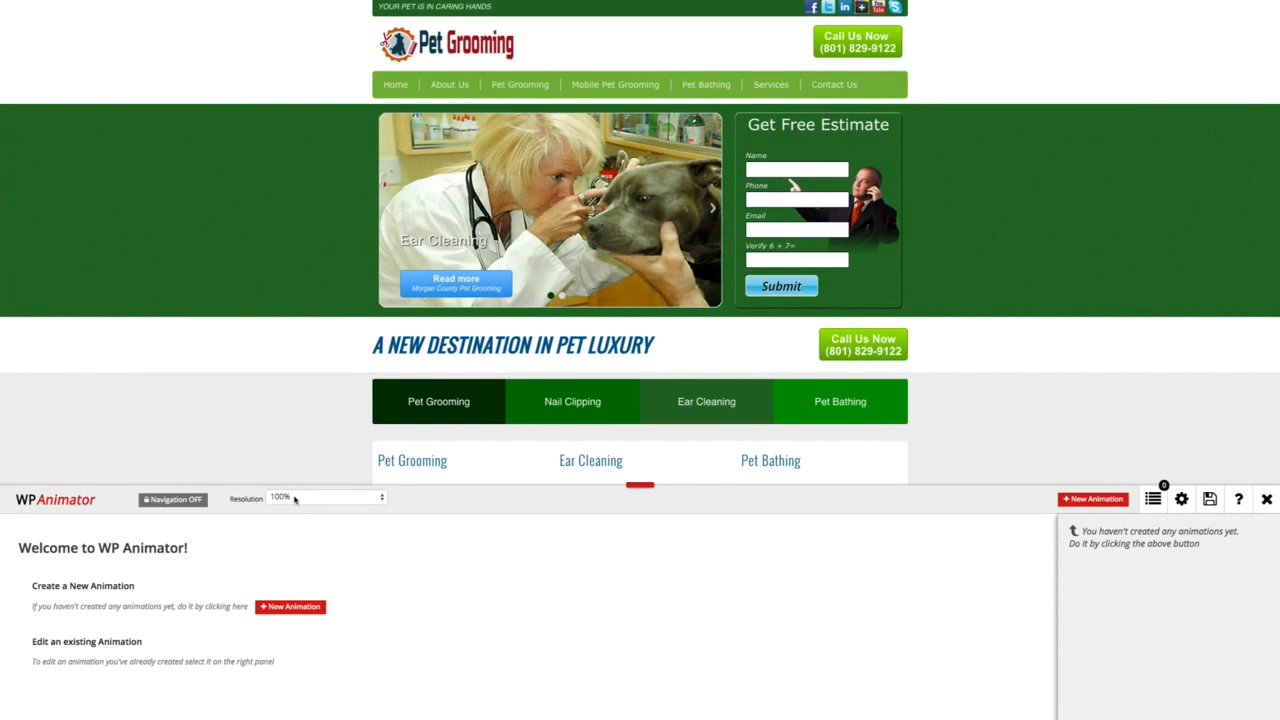
# Preview the page at a custom resolution of 1600 and restore the 100% resolution.
pyautogui.click(296, 498)
pyautogui.click(287, 508)
pyautogui.moveTo(447, 500)
pyautogui.mouseDown()
pyautogui.moveTo(399, 504)
pyautogui.moveTo(447, 500)
pyautogui.mouseUp()
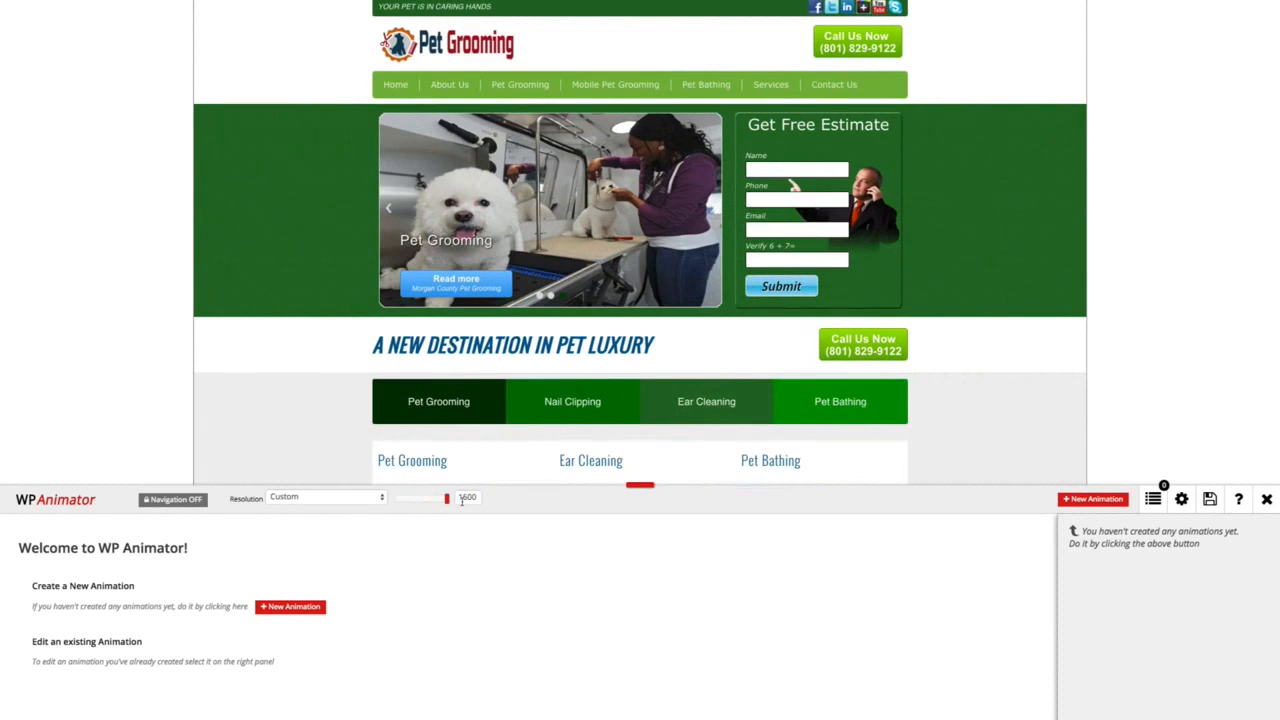
pyautogui.click(362, 497)
pyautogui.click(362, 487)
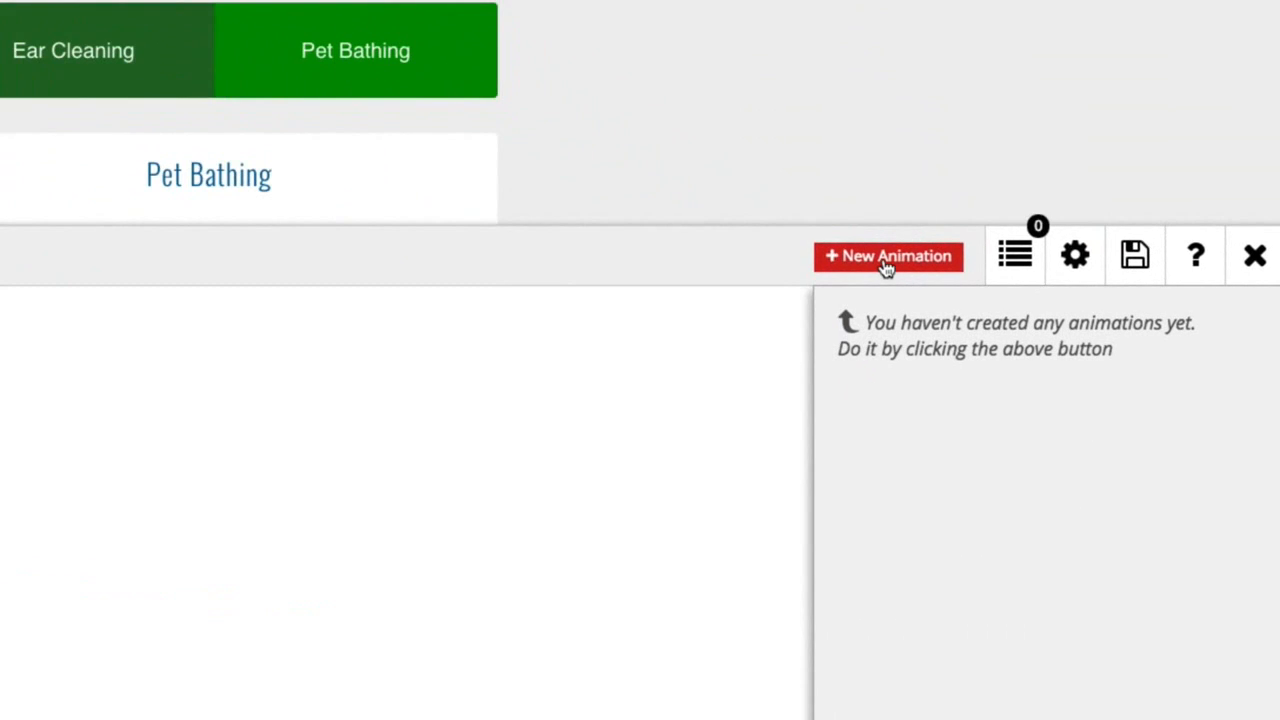
# Add a new animation called "Logo Animation" and pick the Pet Grooming header logo as its target element.
pyautogui.click(886, 260)
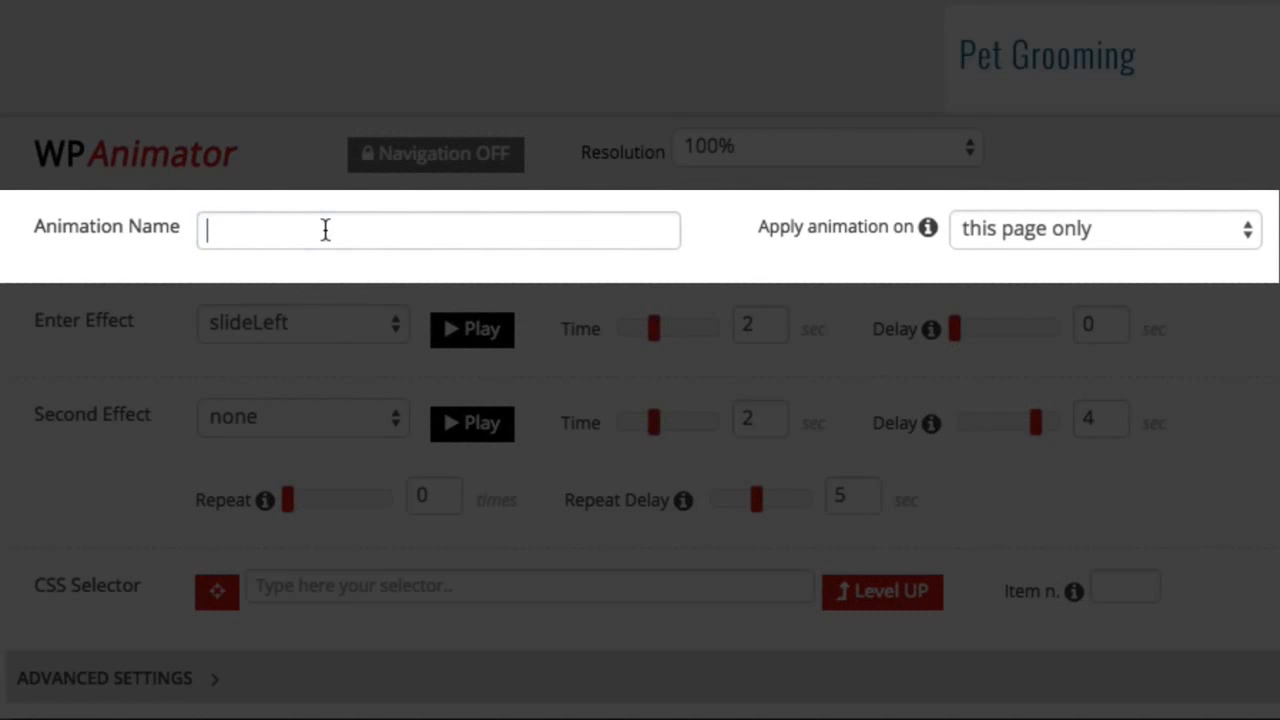
pyautogui.click(325, 230)
pyautogui.write('Logo Ani')
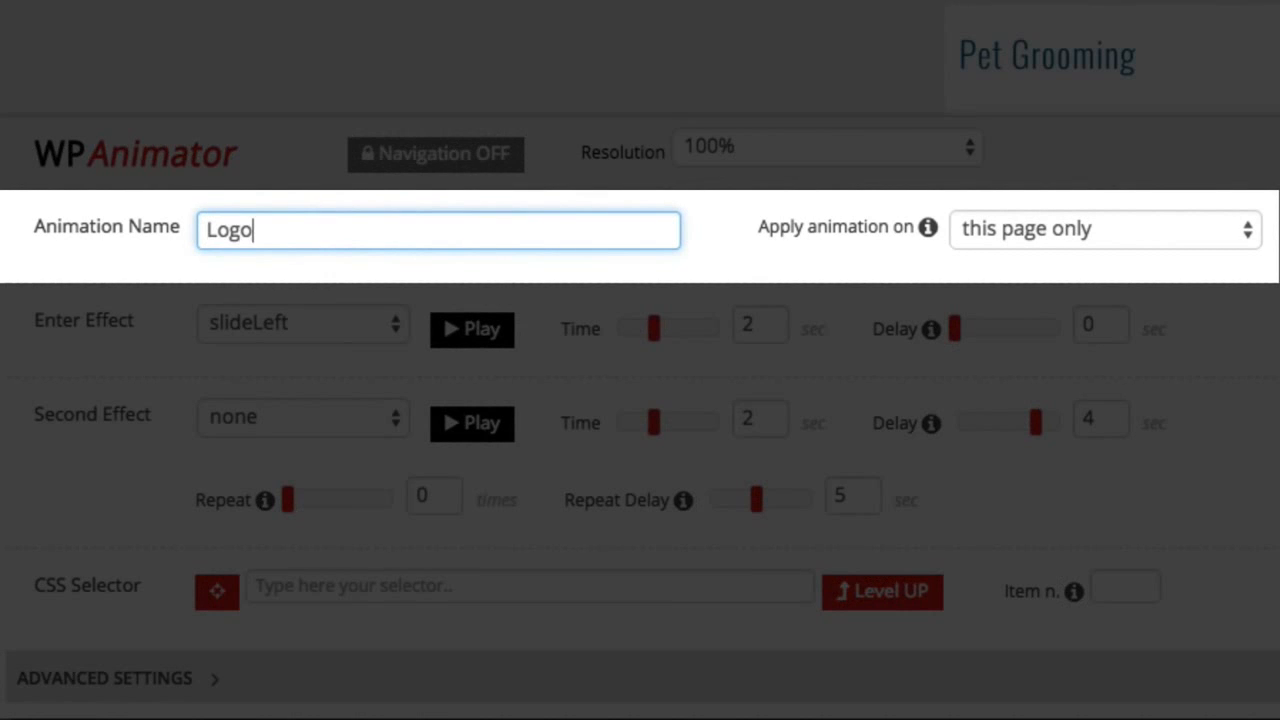
pyautogui.write('mation')
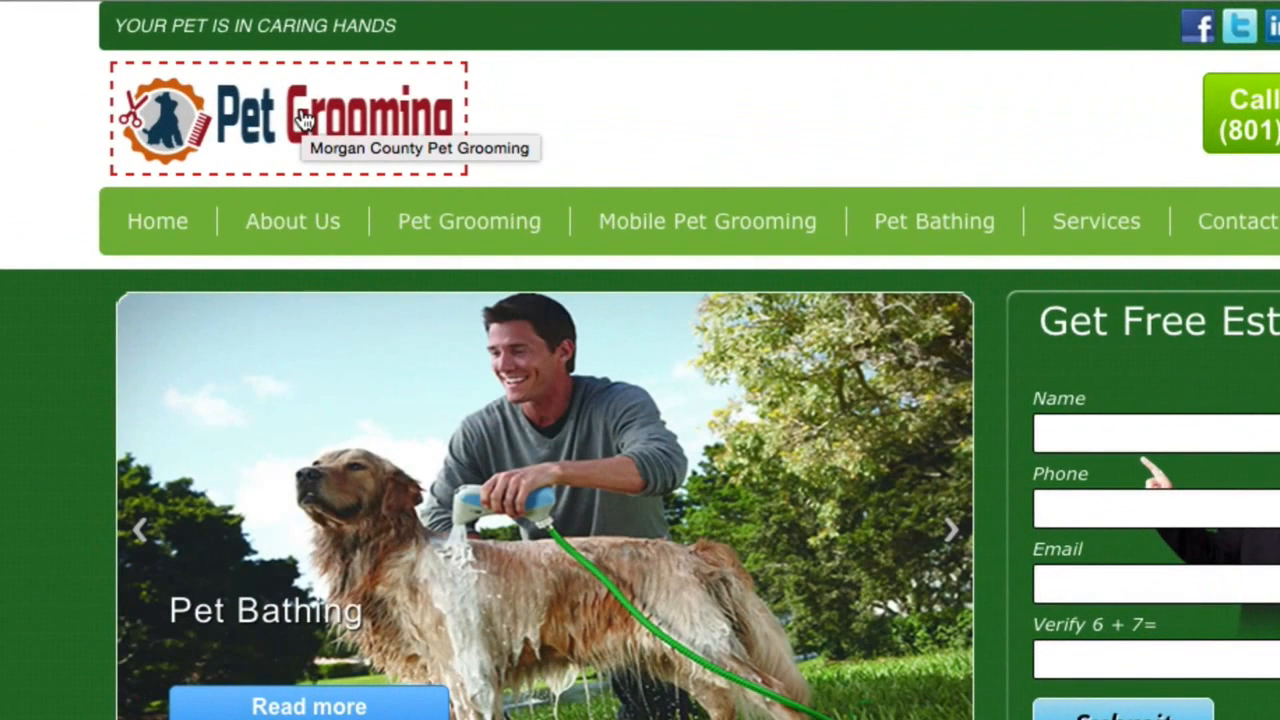
pyautogui.click(303, 120)
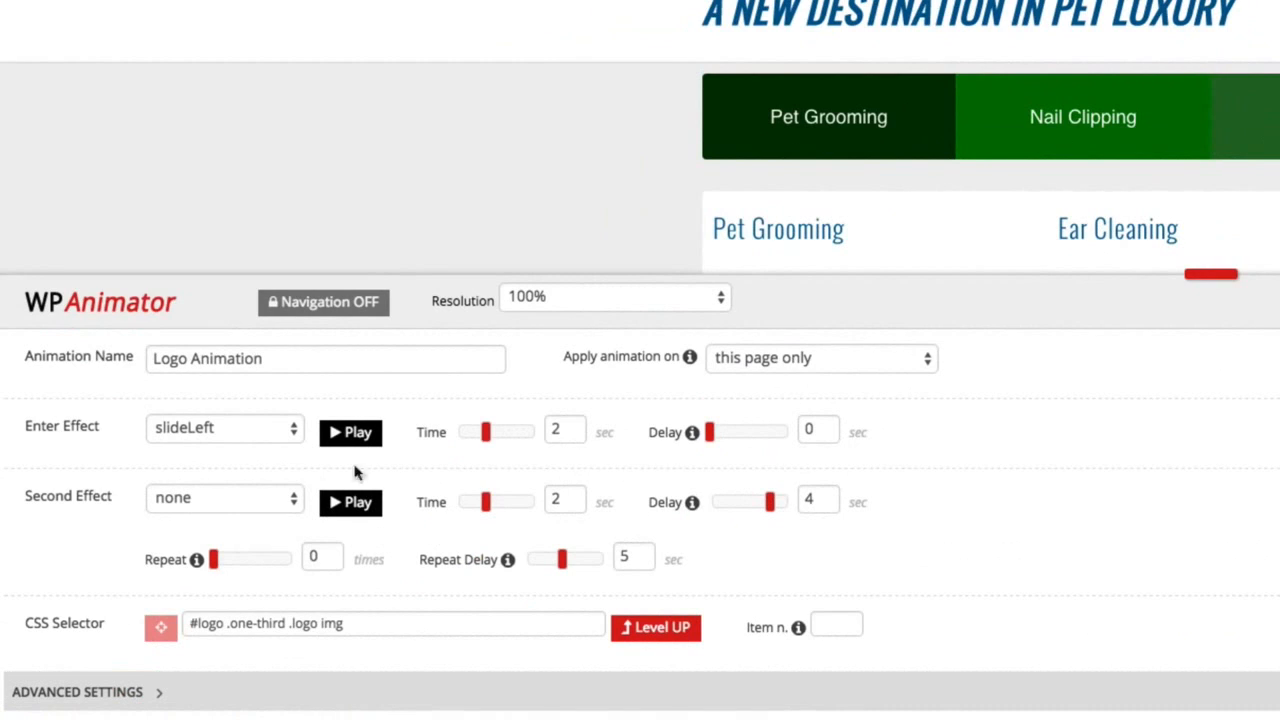
# Try bounce, scaleVBounce and creative6 in turn as the enter effect of the logo animation.
pyautogui.click(237, 430)
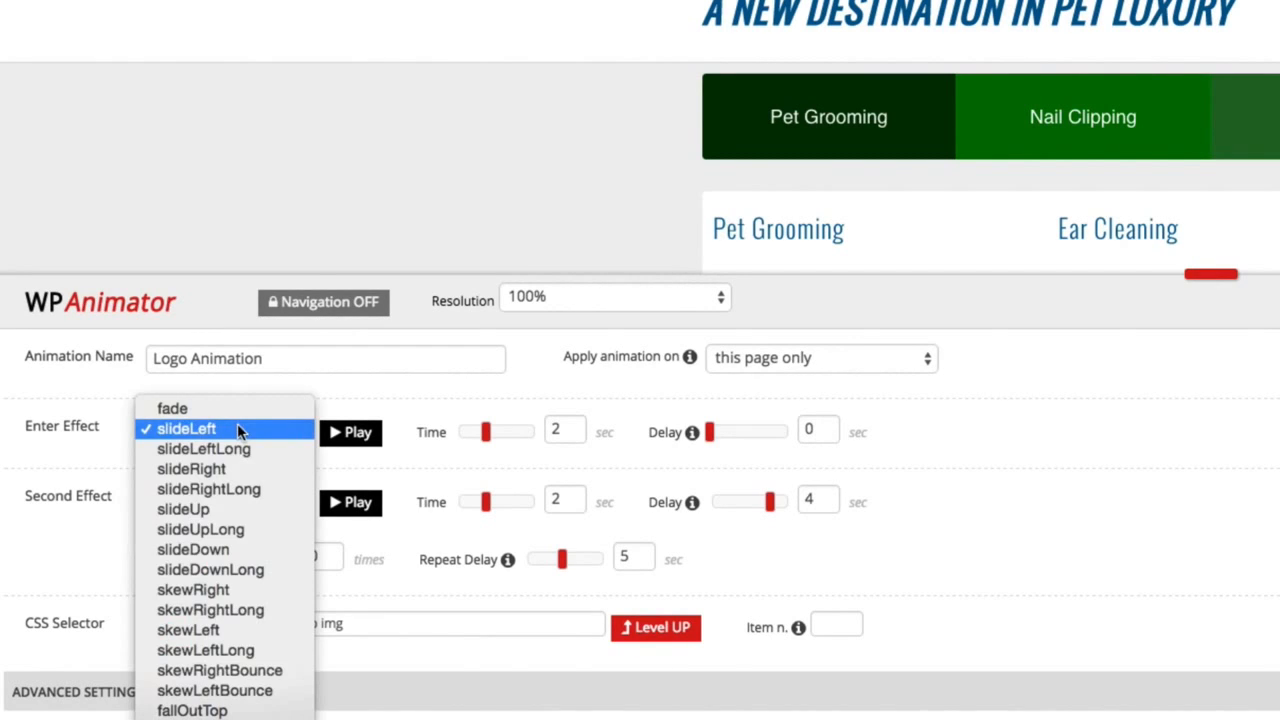
pyautogui.scroll(-12, 233, 511)
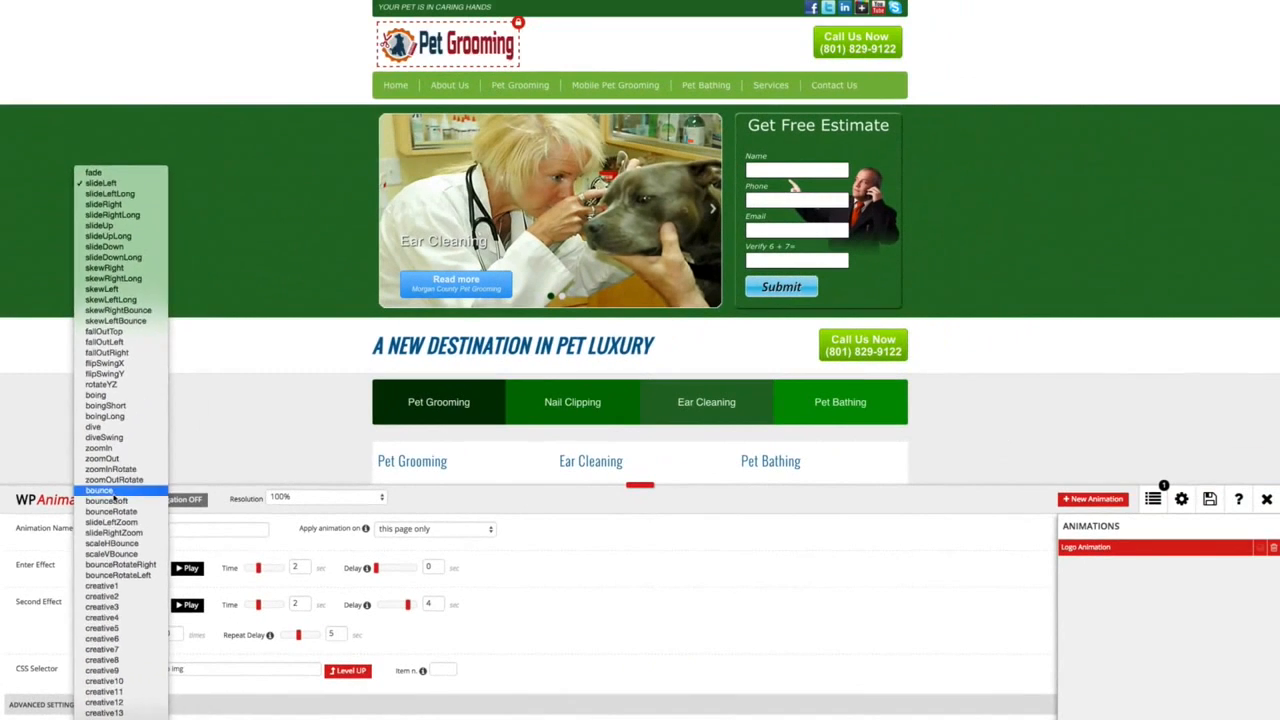
pyautogui.click(205, 288)
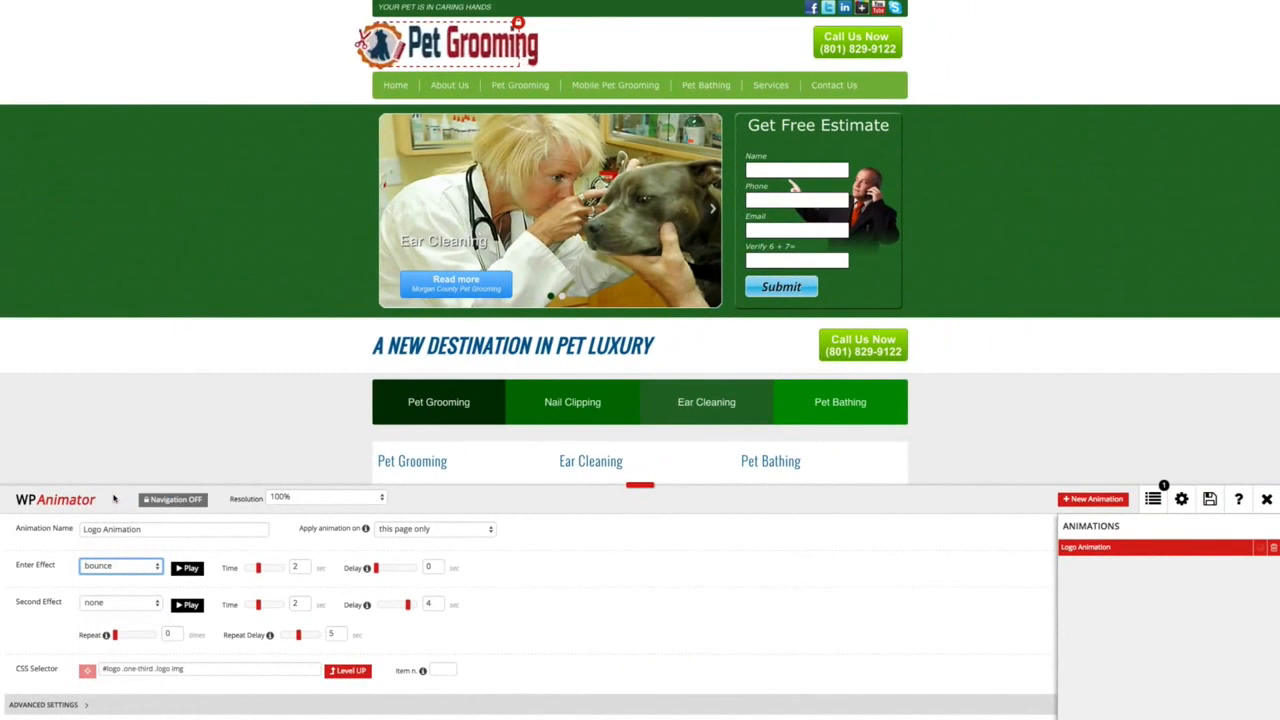
pyautogui.click(140, 566)
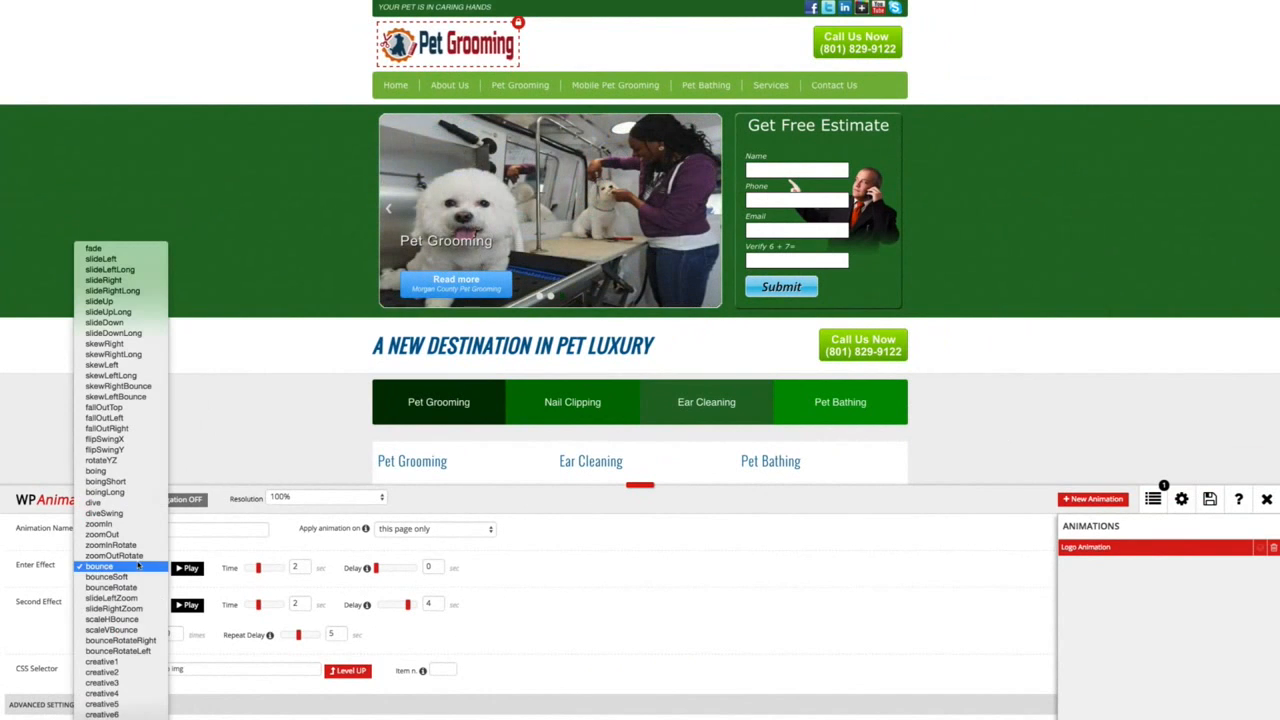
pyautogui.click(136, 631)
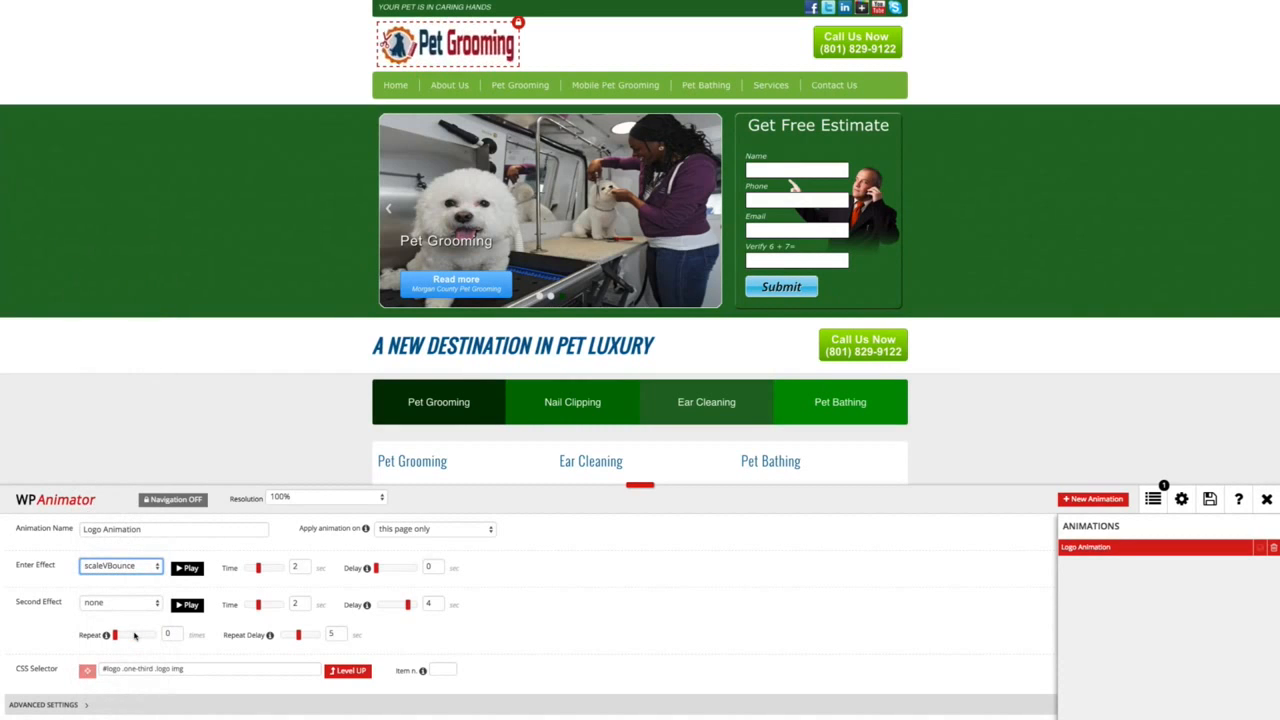
pyautogui.click(128, 567)
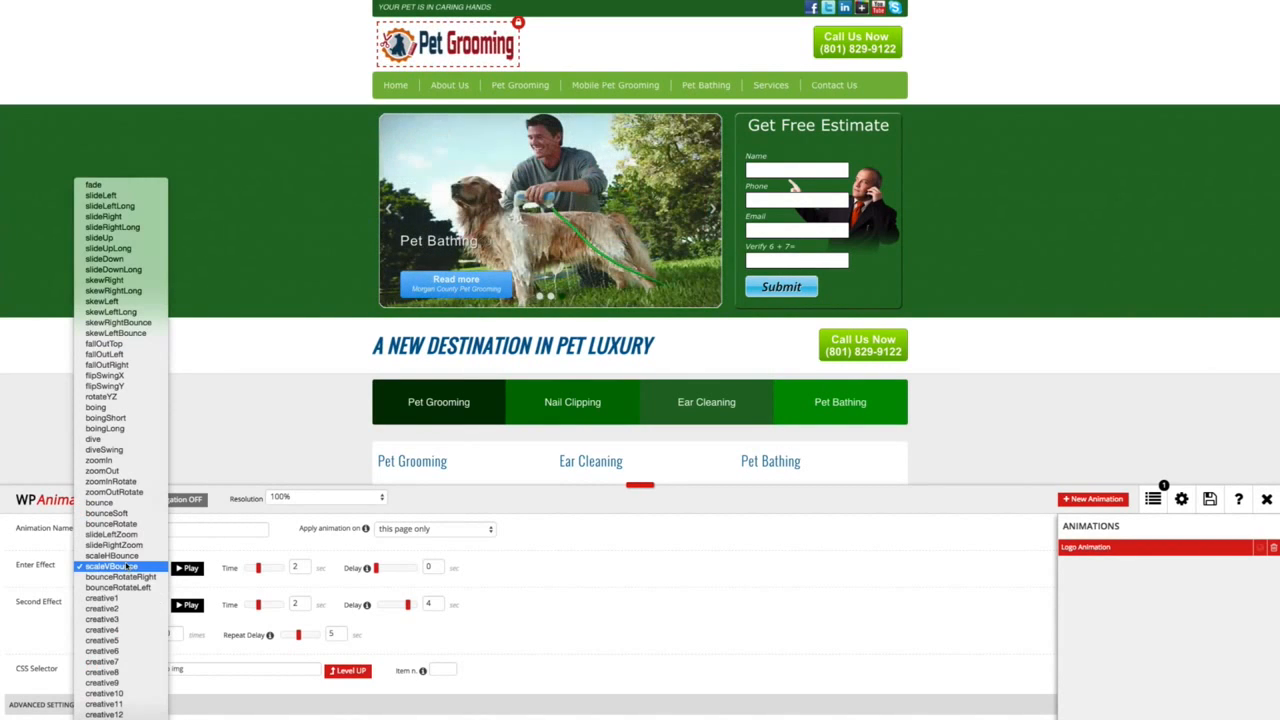
pyautogui.click(117, 652)
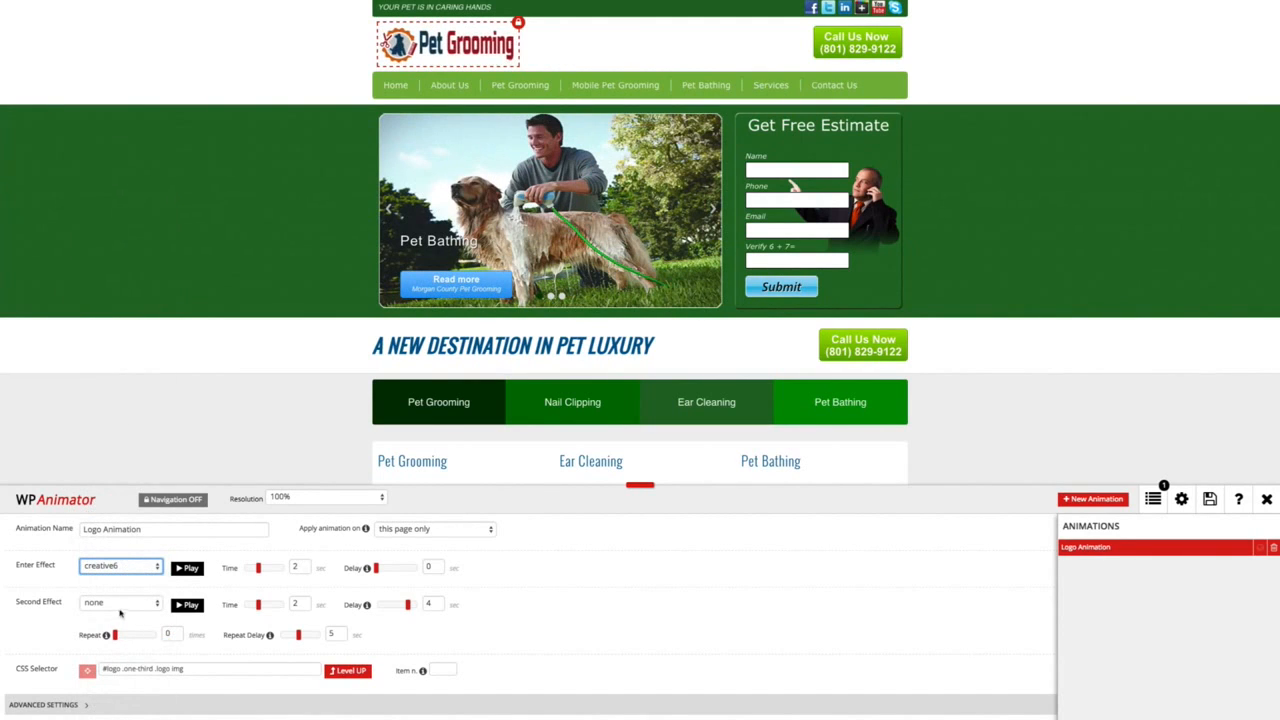
# Set the logo animation's enter effect to scaleVBounce and play its preview.
pyautogui.click(130, 567)
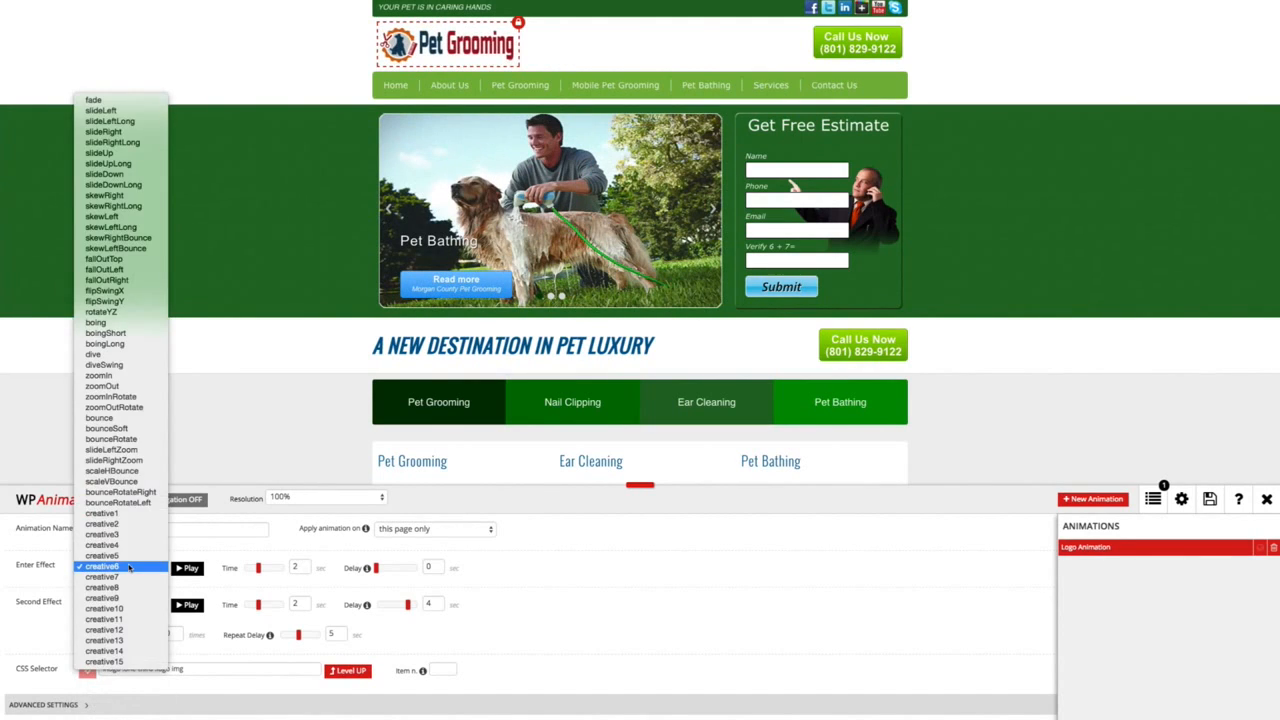
pyautogui.click(128, 484)
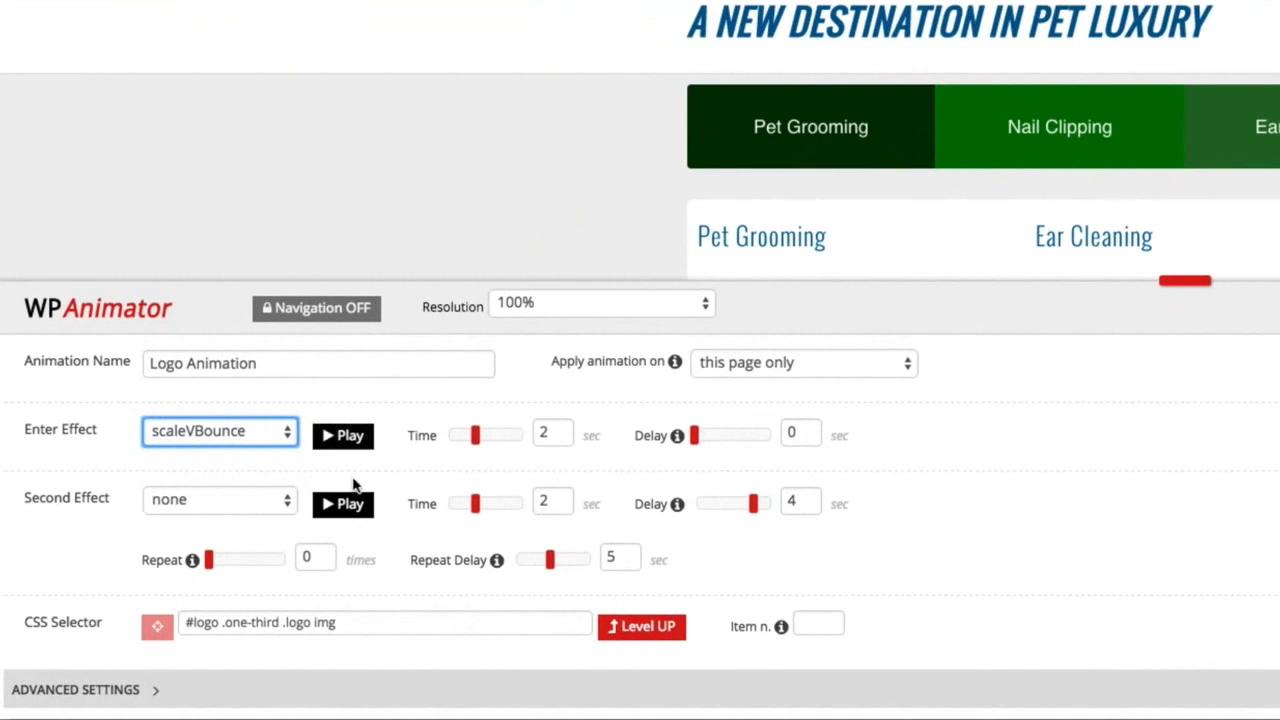
pyautogui.click(340, 440)
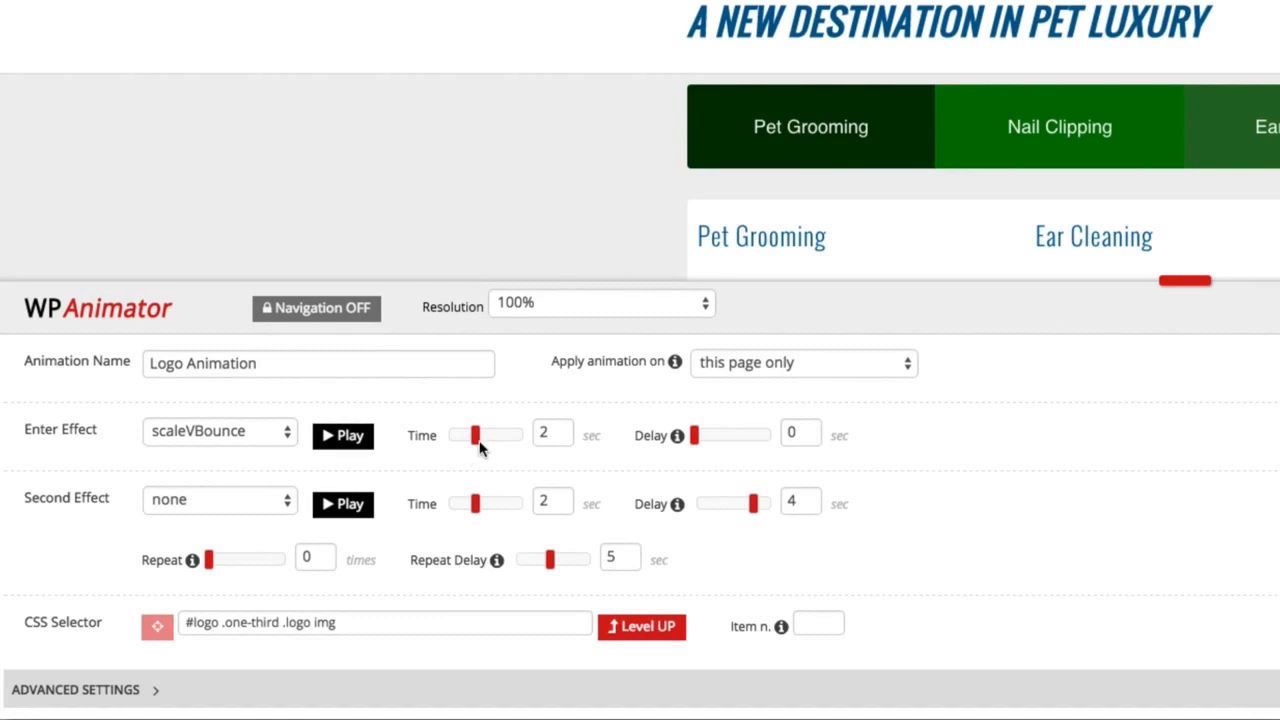
# Try a longer time for the enter effect and return it to 2 seconds.
pyautogui.moveTo(476, 443); pyautogui.dragTo(525, 443)
pyautogui.doubleClick(560, 435)
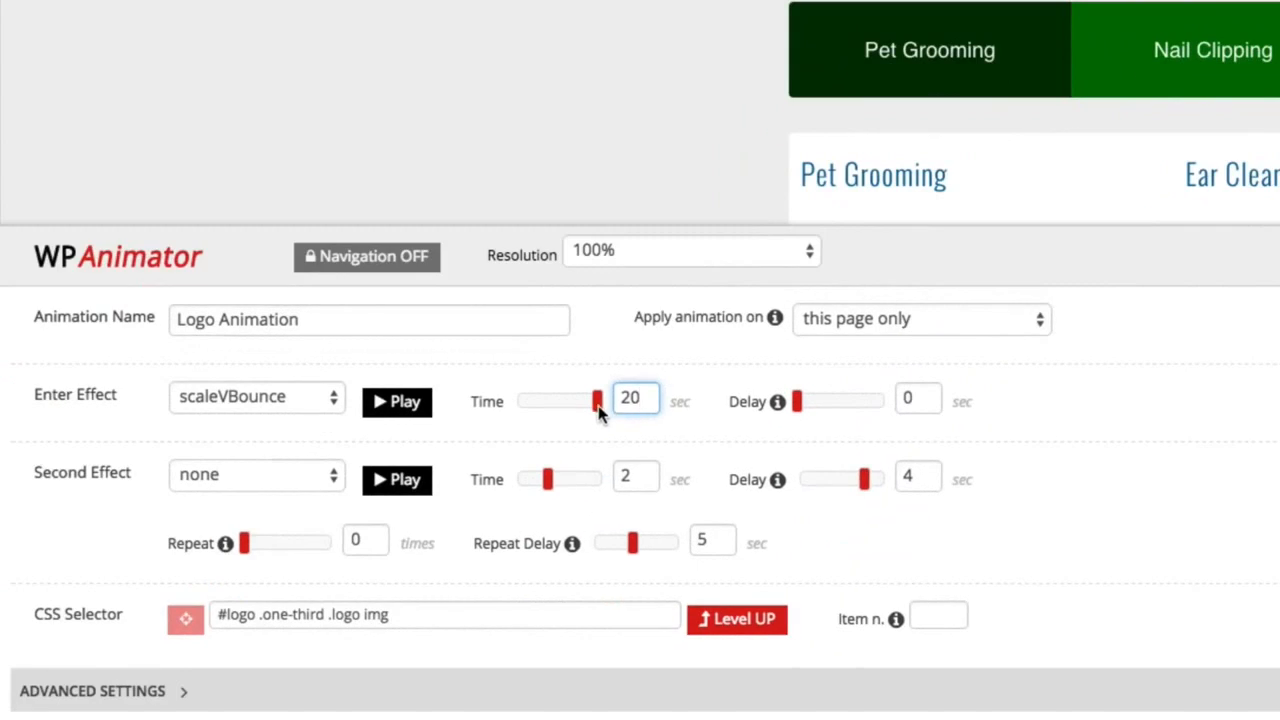
pyautogui.click(591, 404)
pyautogui.moveTo(593, 410); pyautogui.dragTo(551, 412)
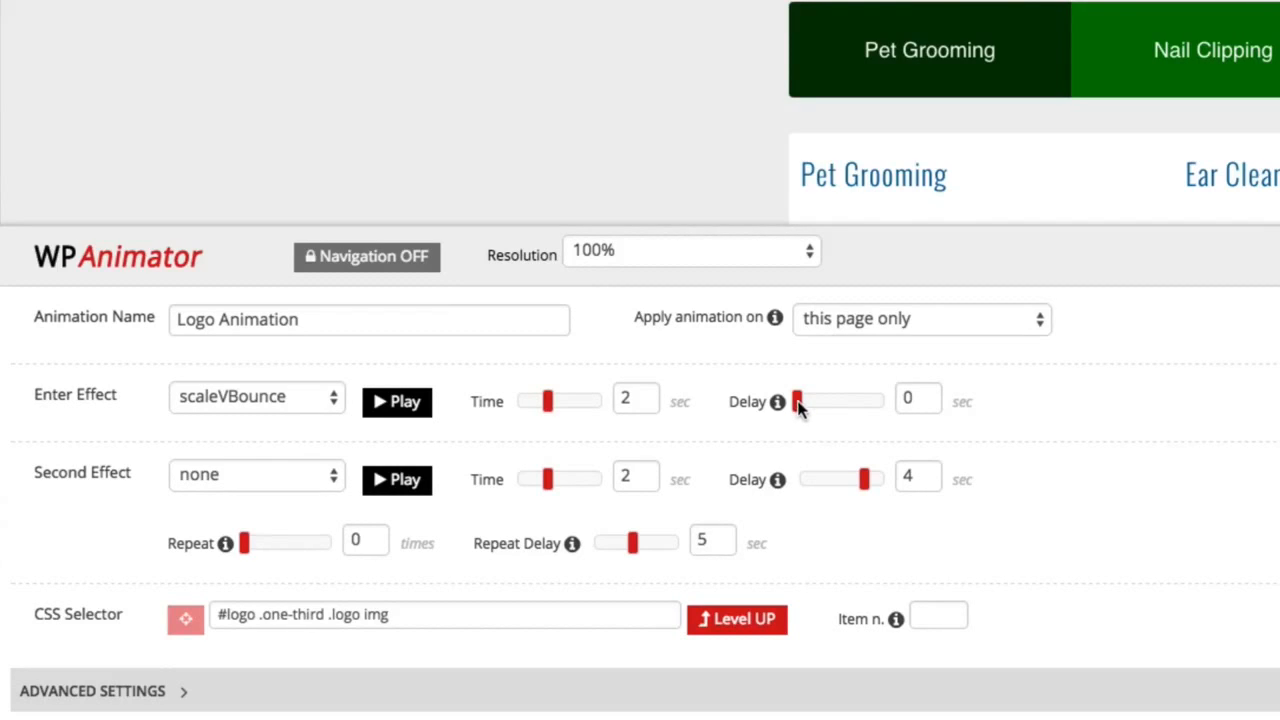
# Set the enter effect's delay to 20 seconds.
pyautogui.moveTo(798, 403); pyautogui.dragTo(897, 398)
pyautogui.doubleClick(915, 398)
pyautogui.write('20')
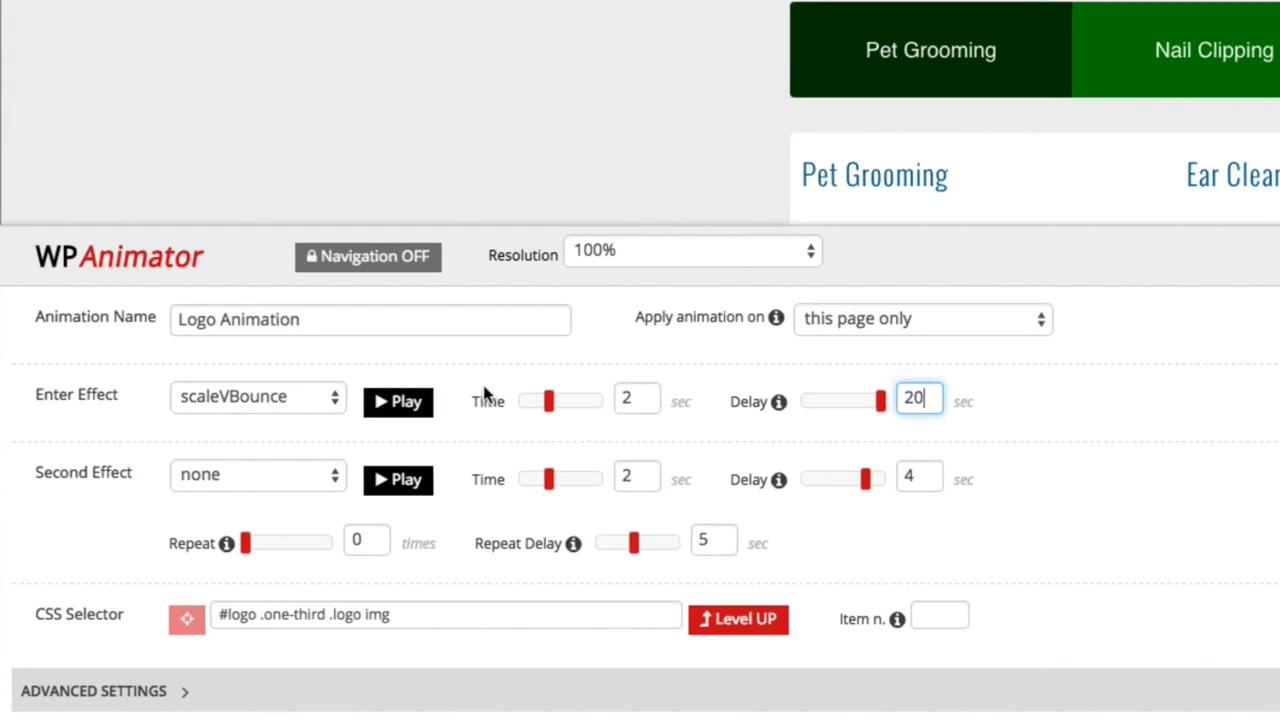
# Set the logo animation's second effect to shakeRotate and play its preview.
pyautogui.click(250, 474)
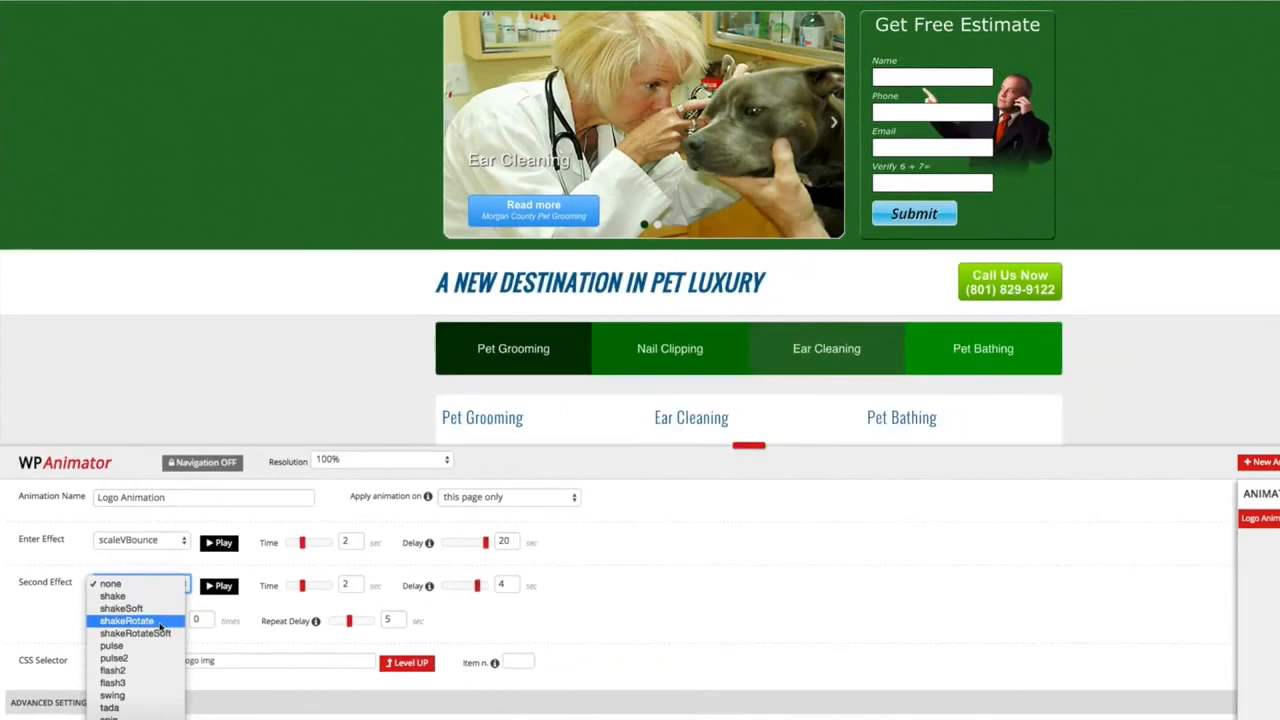
pyautogui.click(288, 550)
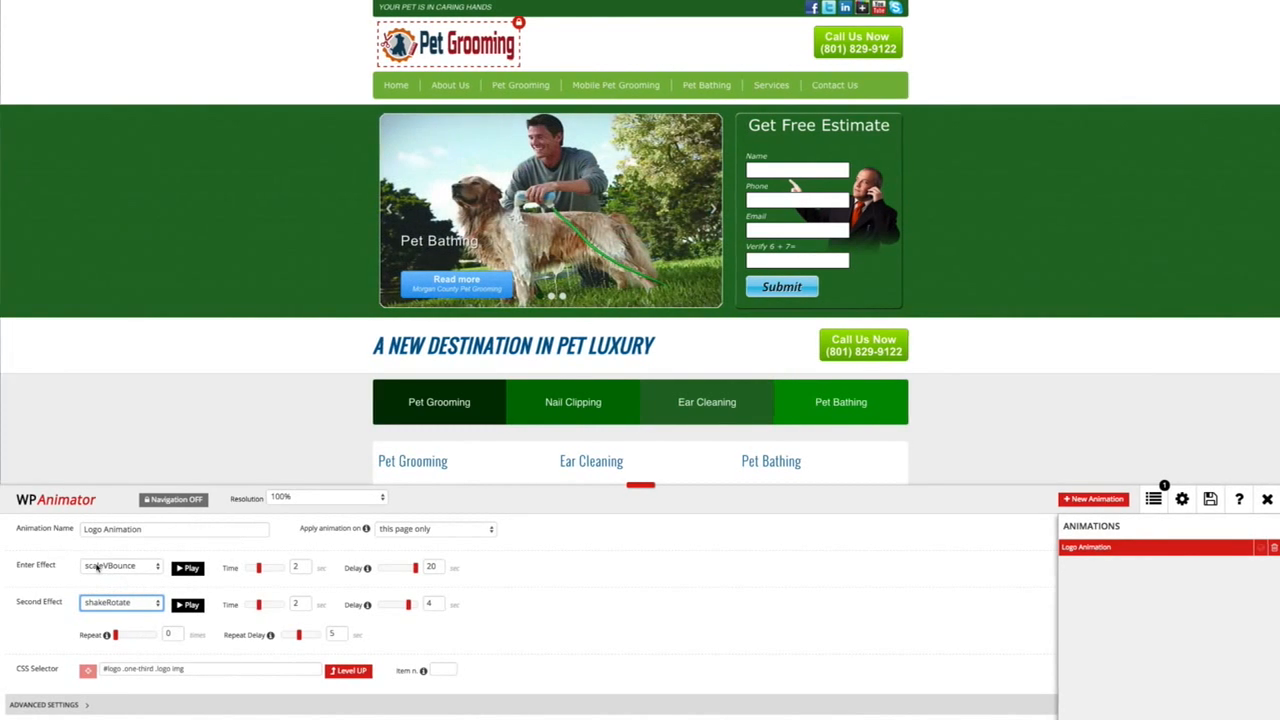
pyautogui.click(187, 605)
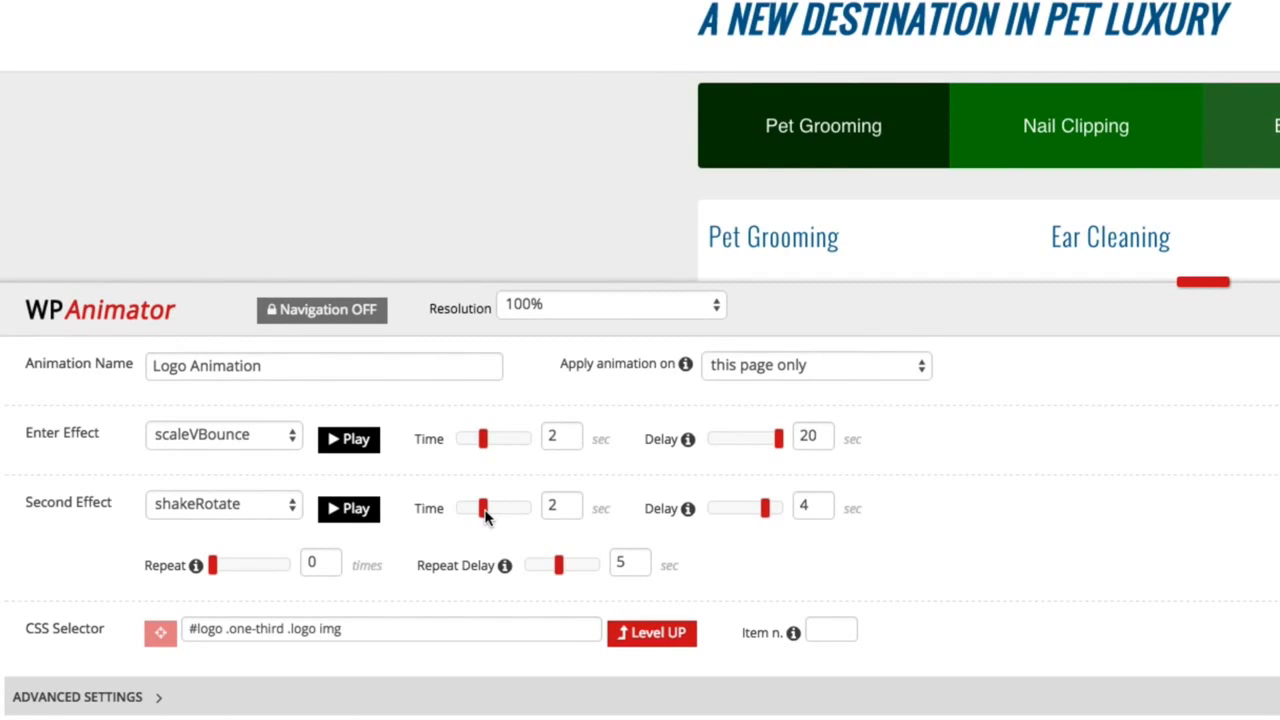
# Try a time of 4.9 seconds for the second effect and settle on 2.4 seconds.
pyautogui.moveTo(484, 510); pyautogui.dragTo(527, 510)
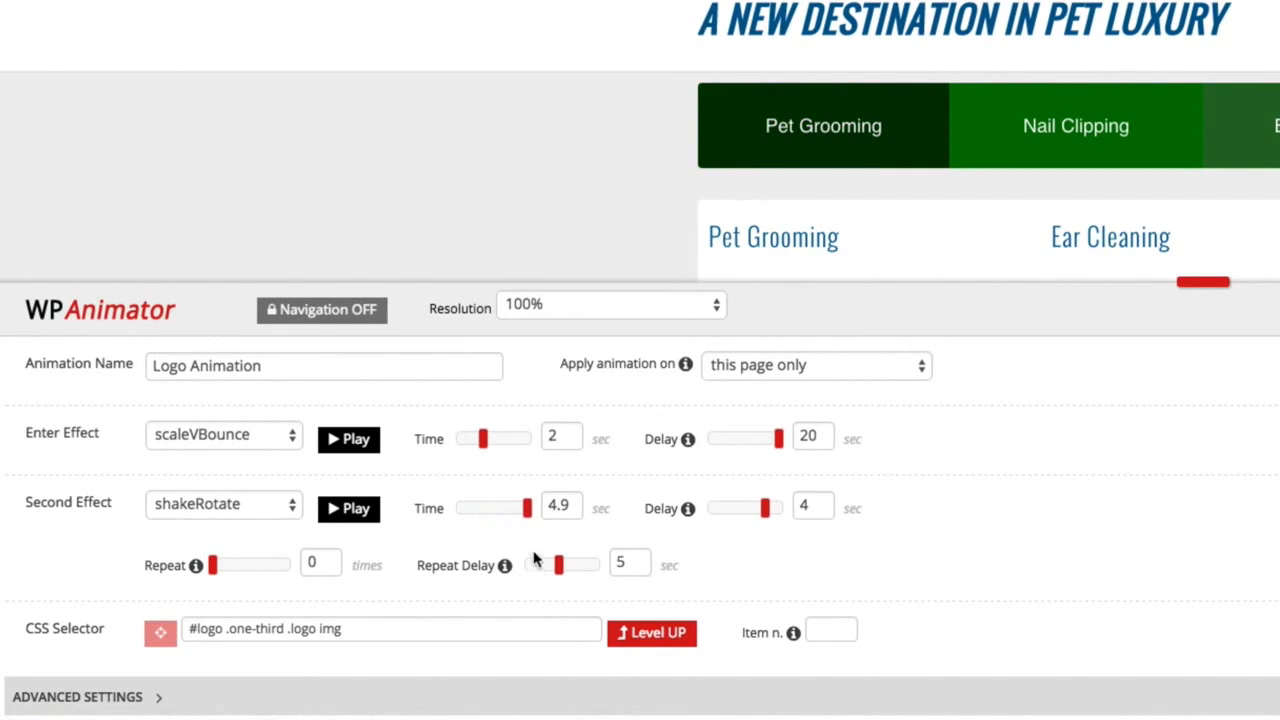
pyautogui.doubleClick(560, 507)
pyautogui.moveTo(527, 510); pyautogui.dragTo(489, 520)
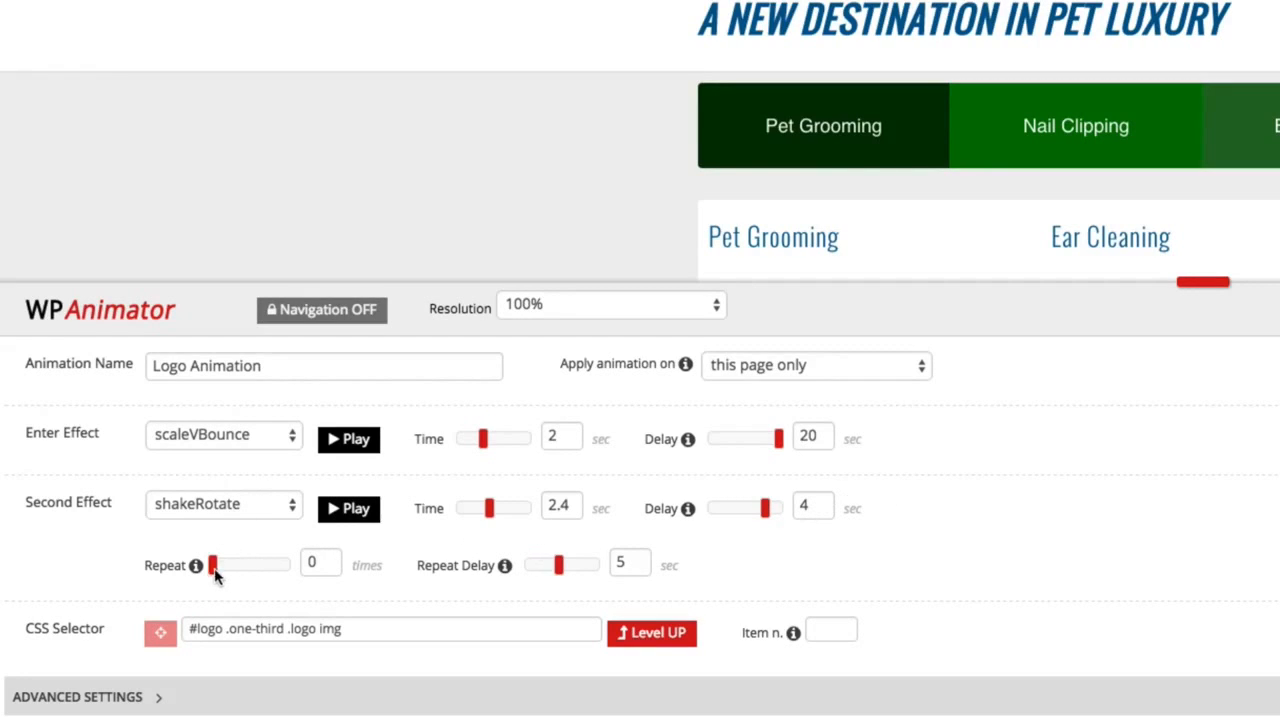
# Set the second effect's repeat delay to 5.6 seconds and its repeat count to 50 times.
pyautogui.moveTo(214, 572); pyautogui.dragTo(297, 568)
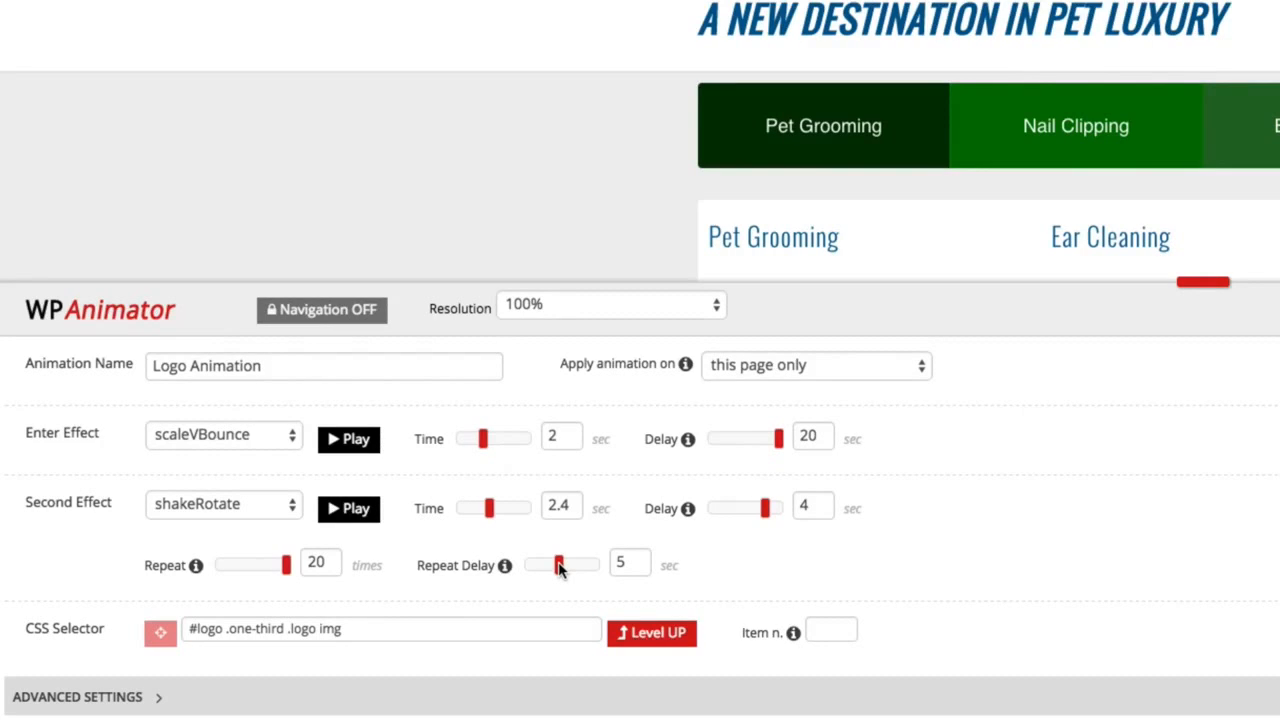
pyautogui.moveTo(559, 567)
pyautogui.mouseDown()
pyautogui.moveTo(597, 567)
pyautogui.moveTo(521, 567)
pyautogui.moveTo(567, 578)
pyautogui.mouseUp()
pyautogui.moveTo(330, 561); pyautogui.dragTo(288, 563)
pyautogui.write('50')
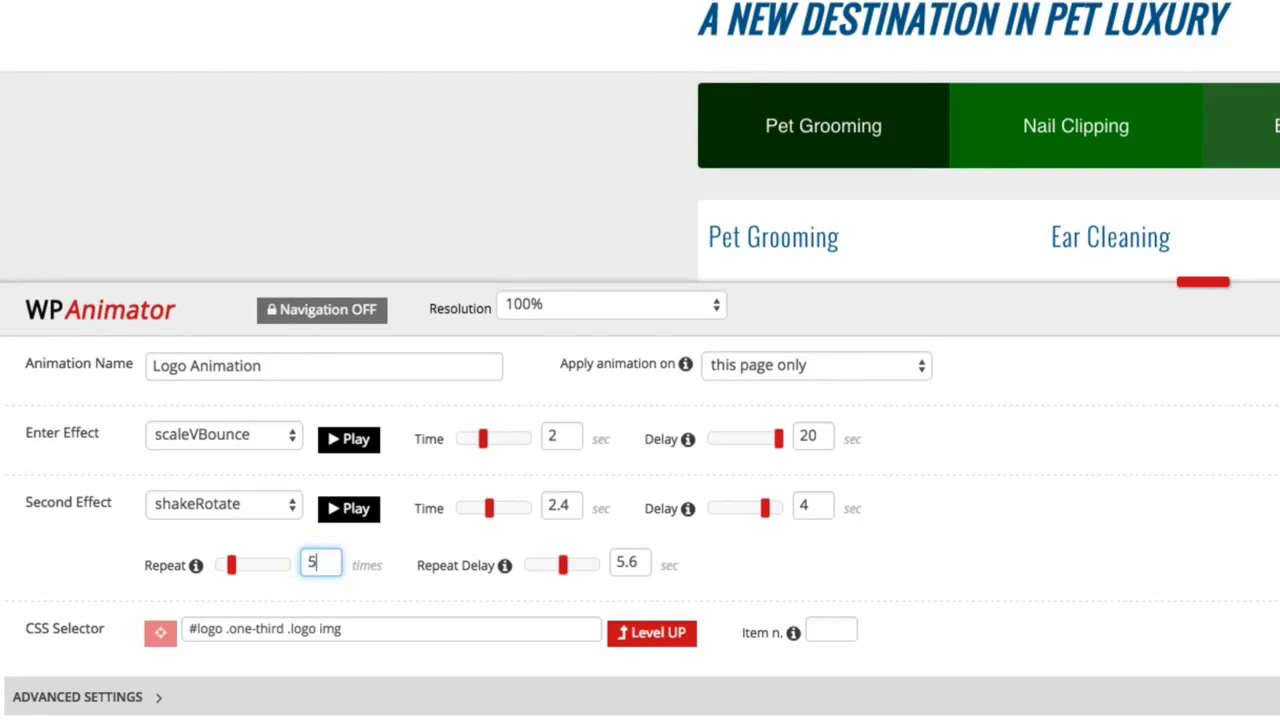